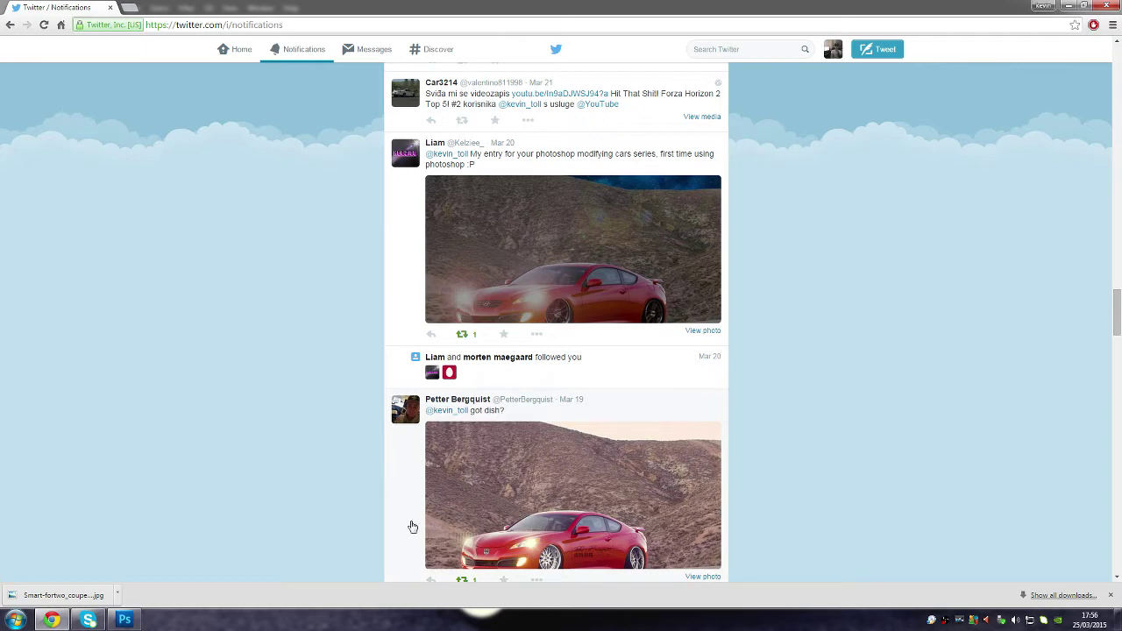
Scroll the Twitter notifications and expand the tweet showing the red coupe on a hillside road
{"action": "scroll", "coordinate": [447, 516], "scroll_direction": "down", "scroll_amount": 2}
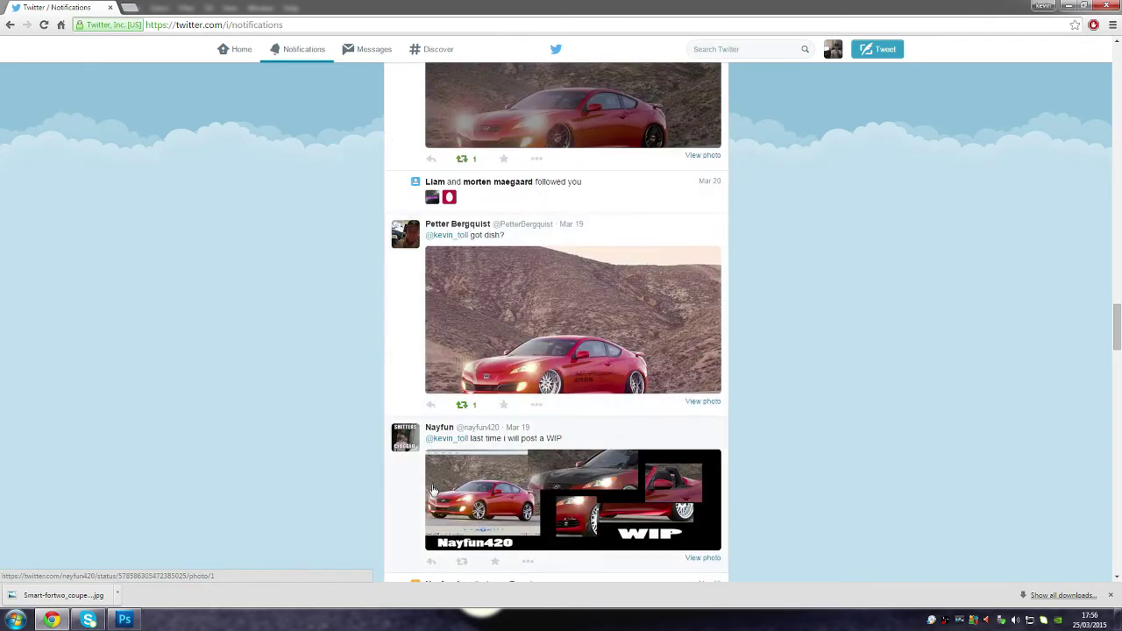
{"action": "scroll", "coordinate": [438, 500], "scroll_direction": "up", "scroll_amount": 3}
{"action": "scroll", "coordinate": [434, 489], "scroll_direction": "down", "scroll_amount": 1}
{"action": "scroll", "coordinate": [434, 489], "scroll_direction": "down", "scroll_amount": 1}
{"action": "scroll", "coordinate": [435, 491], "scroll_direction": "up", "scroll_amount": 1}
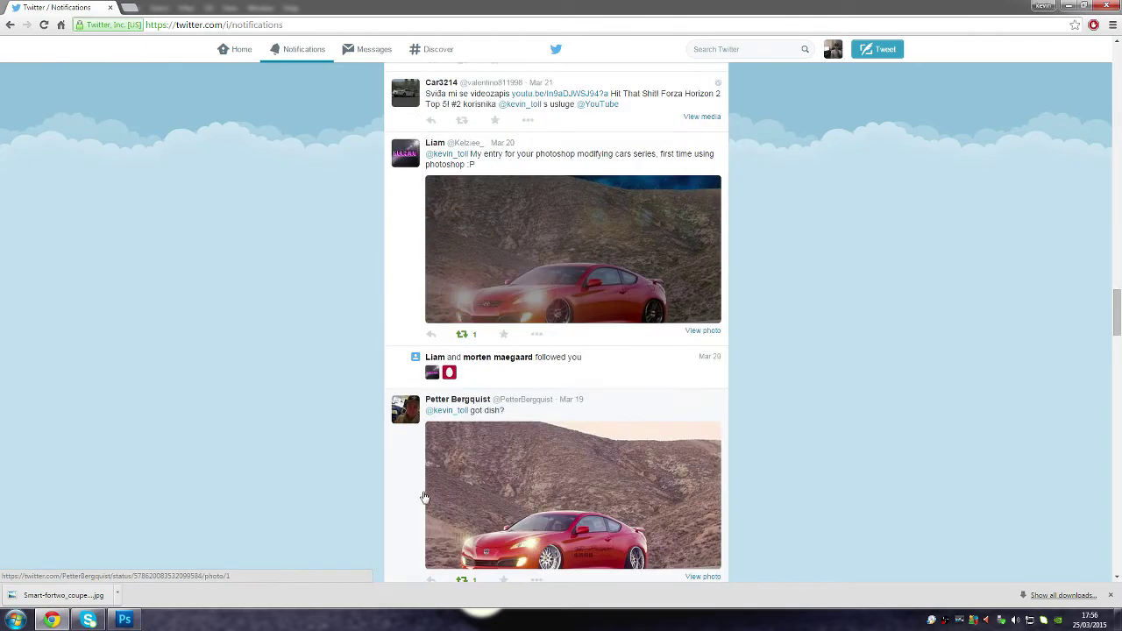
{"action": "left_click", "coordinate": [411, 499]}
View the hillside and starry-sky red coupe photos full size, closing each afterwards
{"action": "left_click", "coordinate": [570, 506]}
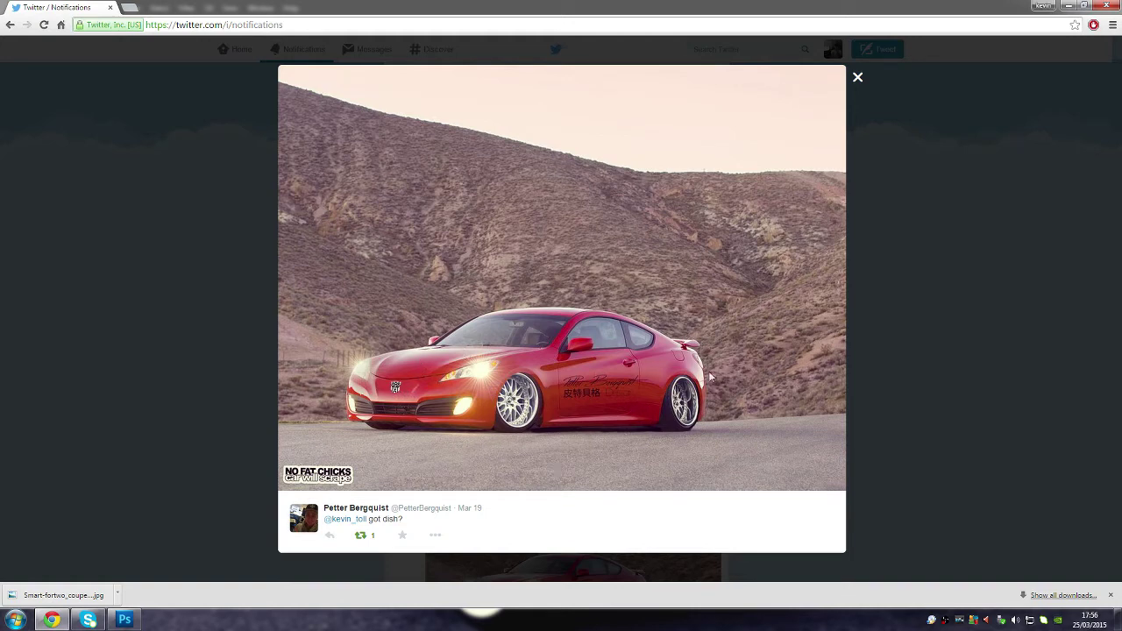
{"action": "left_click", "coordinate": [857, 77]}
{"action": "scroll", "coordinate": [673, 441], "scroll_direction": "up", "scroll_amount": 2}
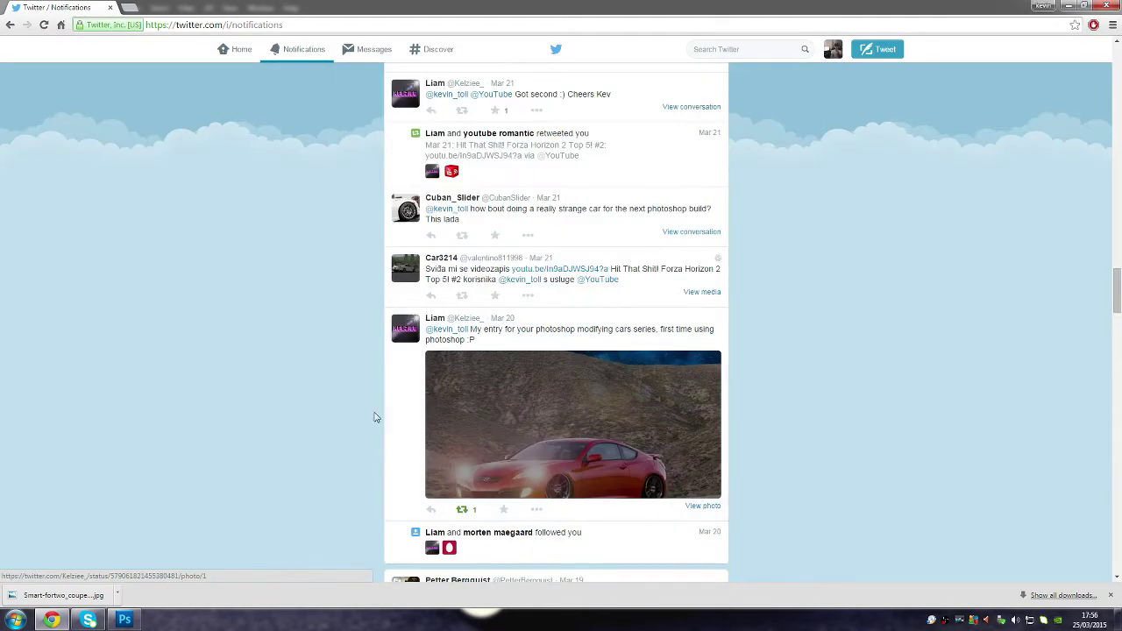
{"action": "left_click", "coordinate": [464, 400]}
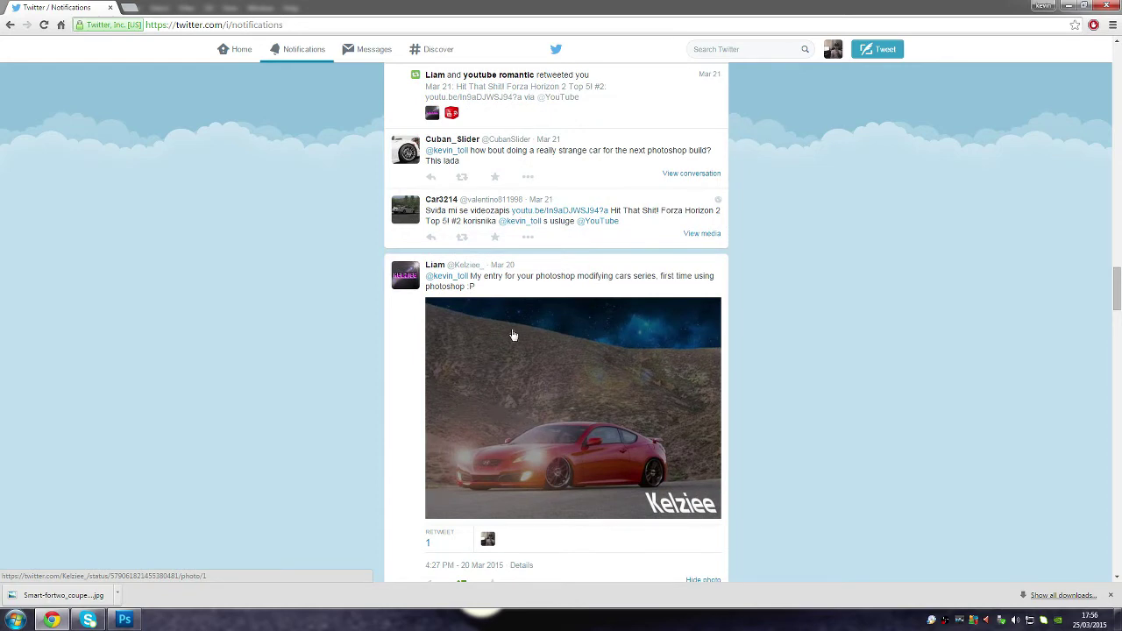
{"action": "left_click", "coordinate": [510, 377]}
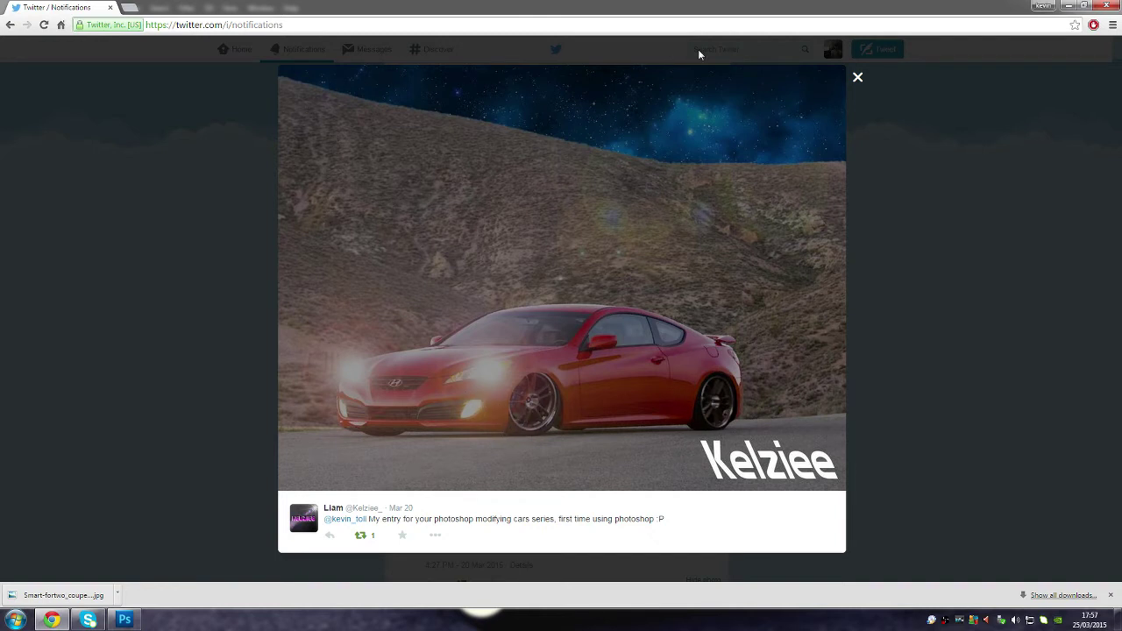
{"action": "left_click", "coordinate": [857, 79]}
{"action": "scroll", "coordinate": [719, 368], "scroll_direction": "up", "scroll_amount": 2}
View the Ford Focus Hatchback photo enlarged, then close and collapse its tweet
{"action": "scroll", "coordinate": [688, 365], "scroll_direction": "up", "scroll_amount": 2}
{"action": "scroll", "coordinate": [666, 366], "scroll_direction": "up", "scroll_amount": 2}
{"action": "scroll", "coordinate": [493, 360], "scroll_direction": "up", "scroll_amount": 3}
{"action": "scroll", "coordinate": [491, 364], "scroll_direction": "down", "scroll_amount": 3}
{"action": "left_click", "coordinate": [497, 373]}
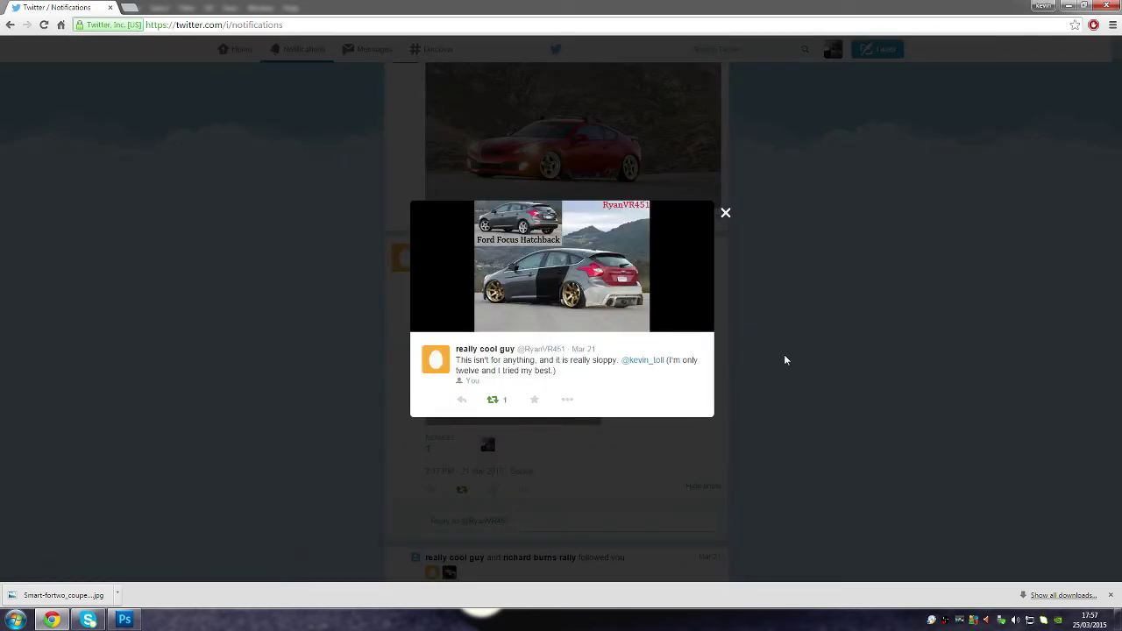
{"action": "left_click", "coordinate": [804, 345]}
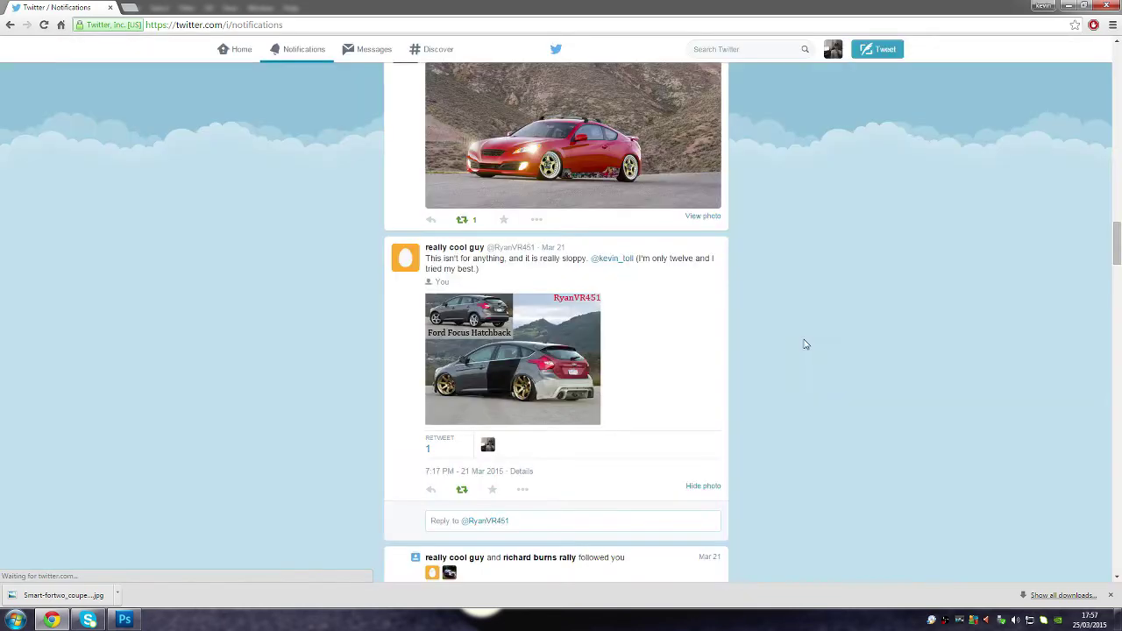
{"action": "left_click", "coordinate": [391, 345]}
{"action": "scroll", "coordinate": [408, 341], "scroll_direction": "up", "scroll_amount": 2}
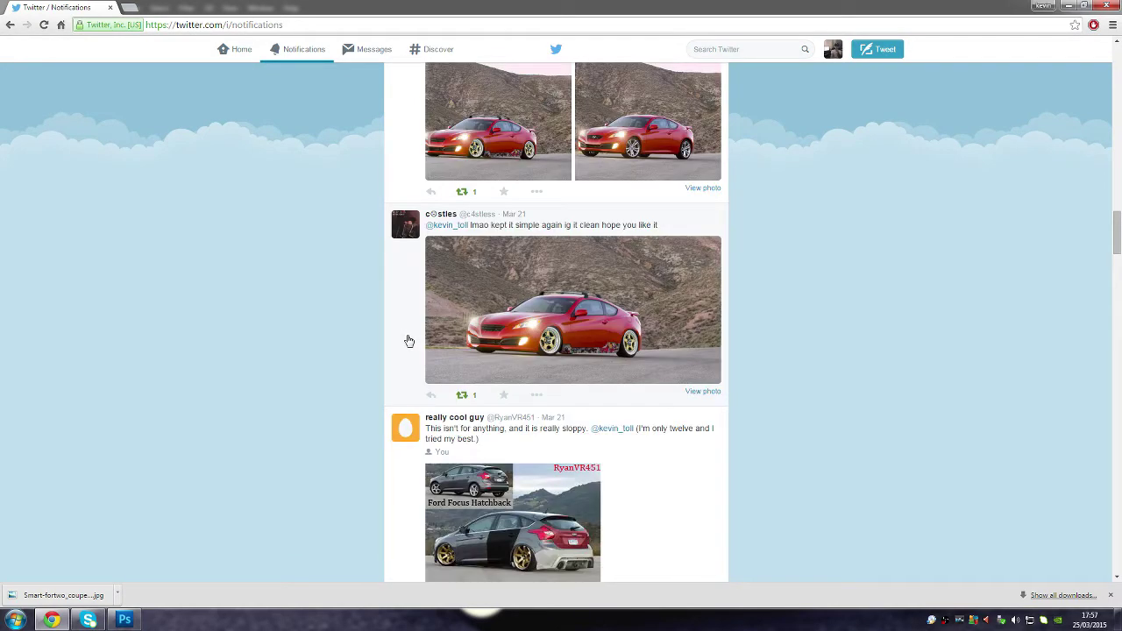
View the gold-wheeled red coupe photo enlarged twice, closing it each time
{"action": "left_click", "coordinate": [401, 389]}
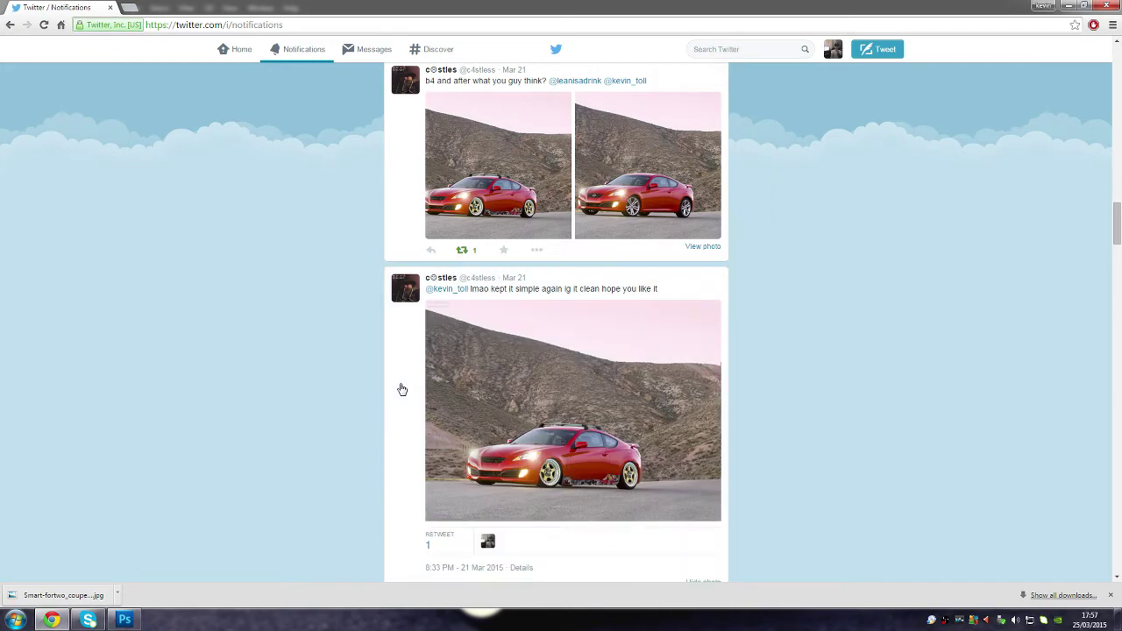
{"action": "left_click", "coordinate": [565, 402]}
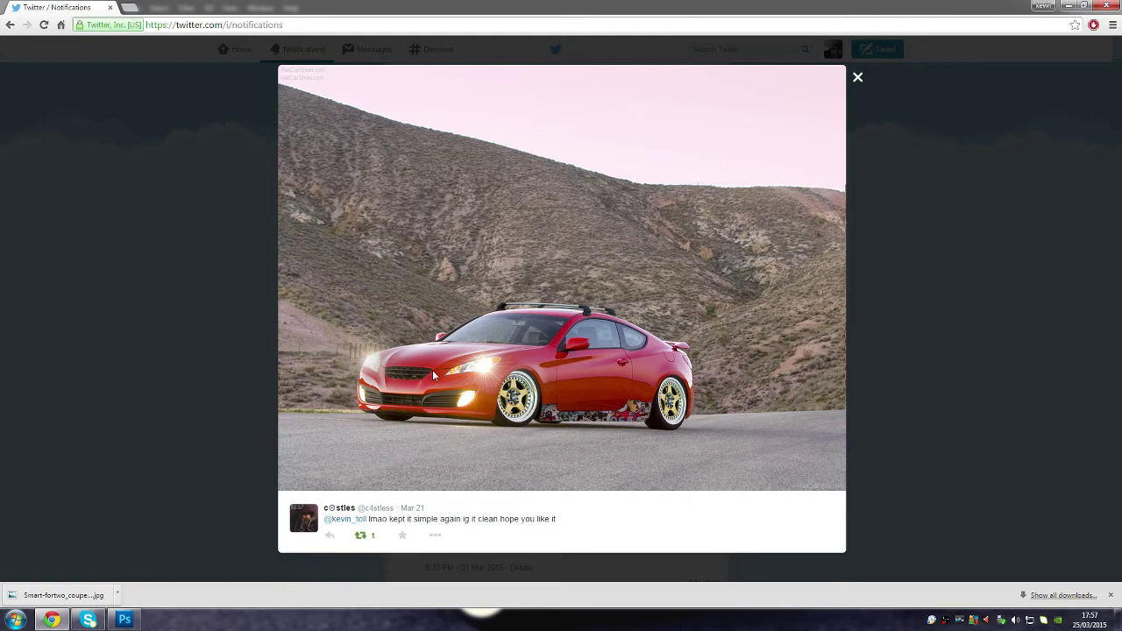
{"action": "left_click", "coordinate": [857, 77]}
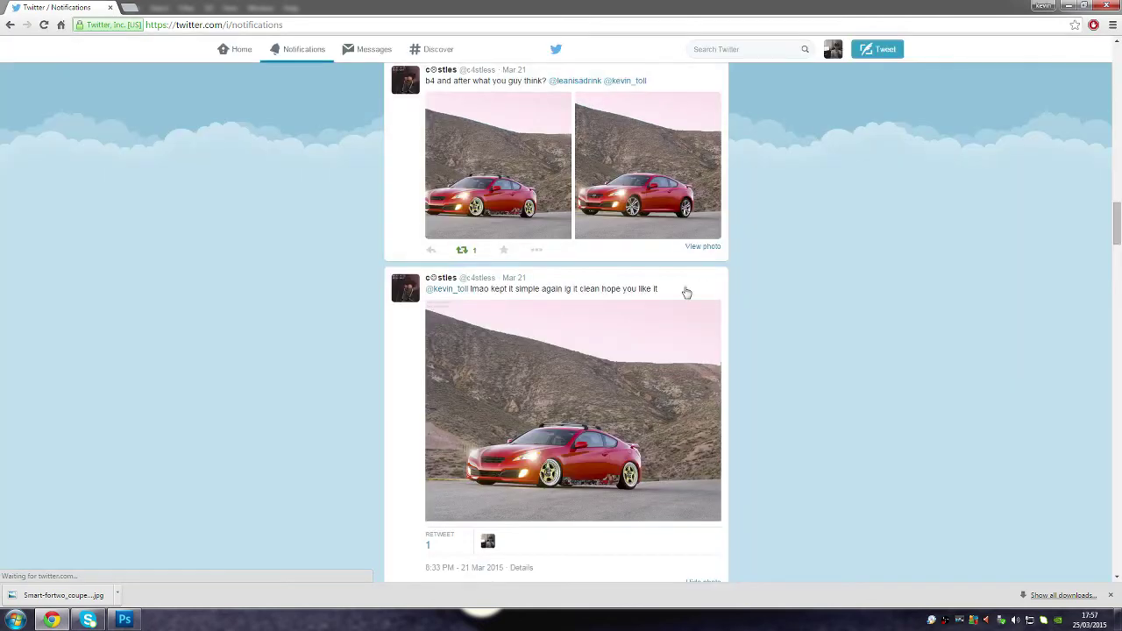
{"action": "left_click", "coordinate": [420, 397]}
{"action": "left_click", "coordinate": [533, 372]}
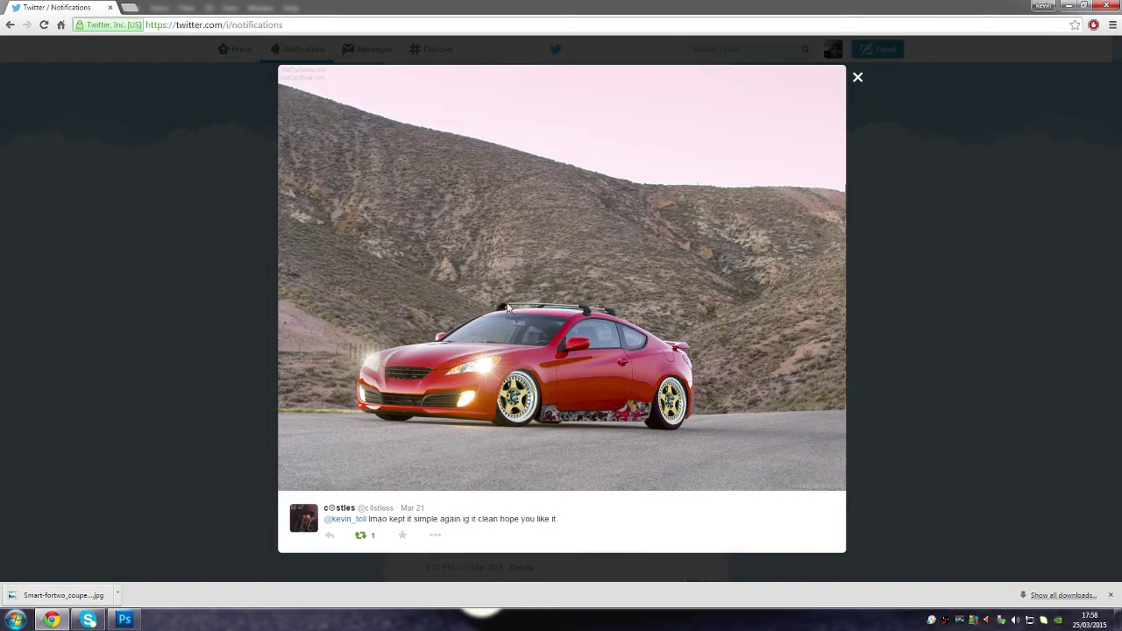
{"action": "left_click", "coordinate": [857, 77]}
{"action": "scroll", "coordinate": [593, 423], "scroll_direction": "up", "scroll_amount": 4}
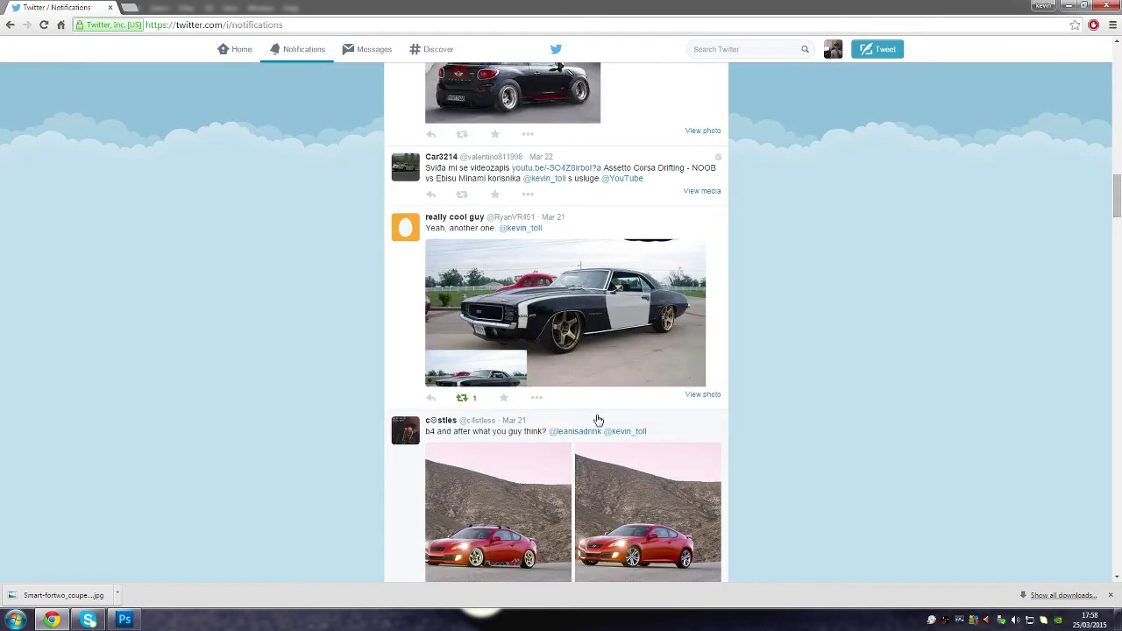
View the 1969 Chevy Camaro photo enlarged, then close and collapse its tweet
{"action": "scroll", "coordinate": [595, 422], "scroll_direction": "up", "scroll_amount": 3}
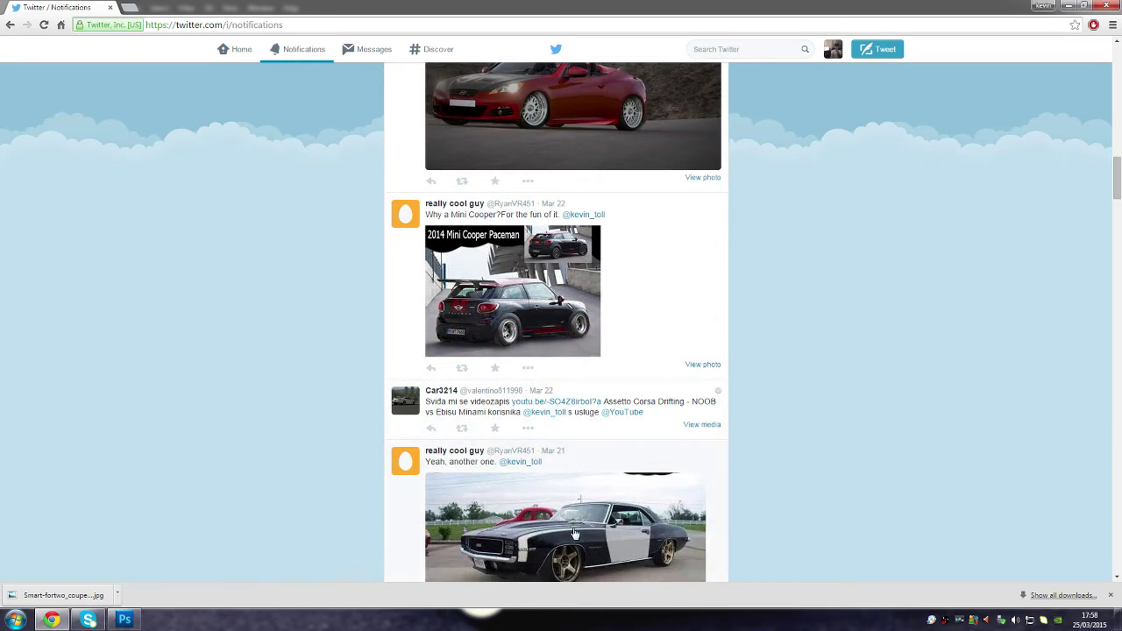
{"action": "scroll", "coordinate": [593, 422], "scroll_direction": "down", "scroll_amount": 2}
{"action": "left_click", "coordinate": [579, 362]}
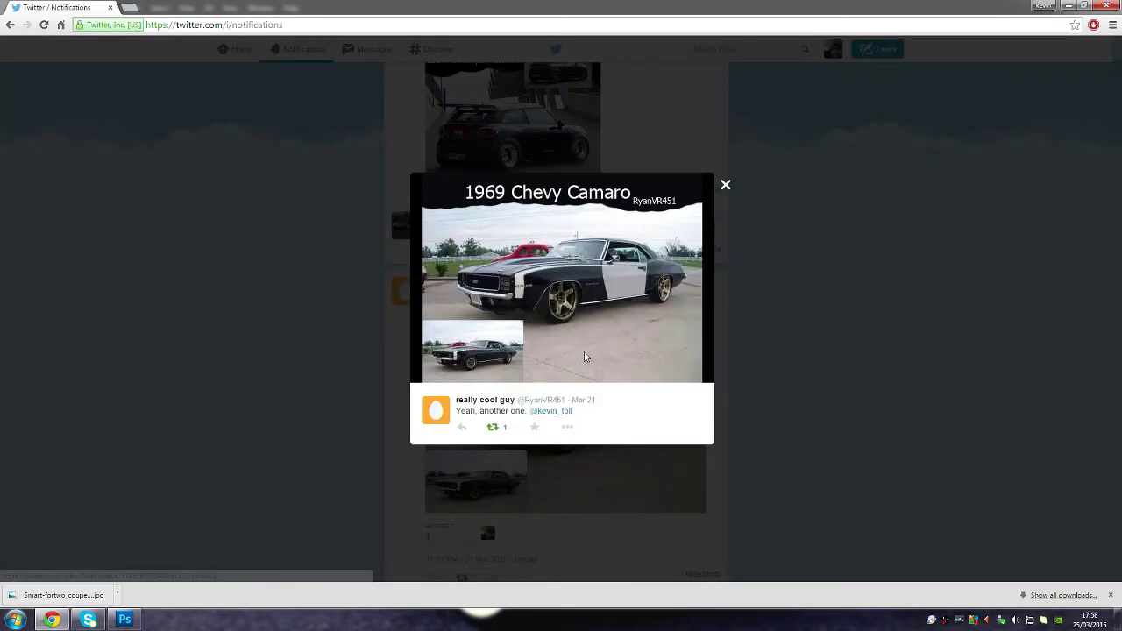
{"action": "left_click", "coordinate": [808, 349]}
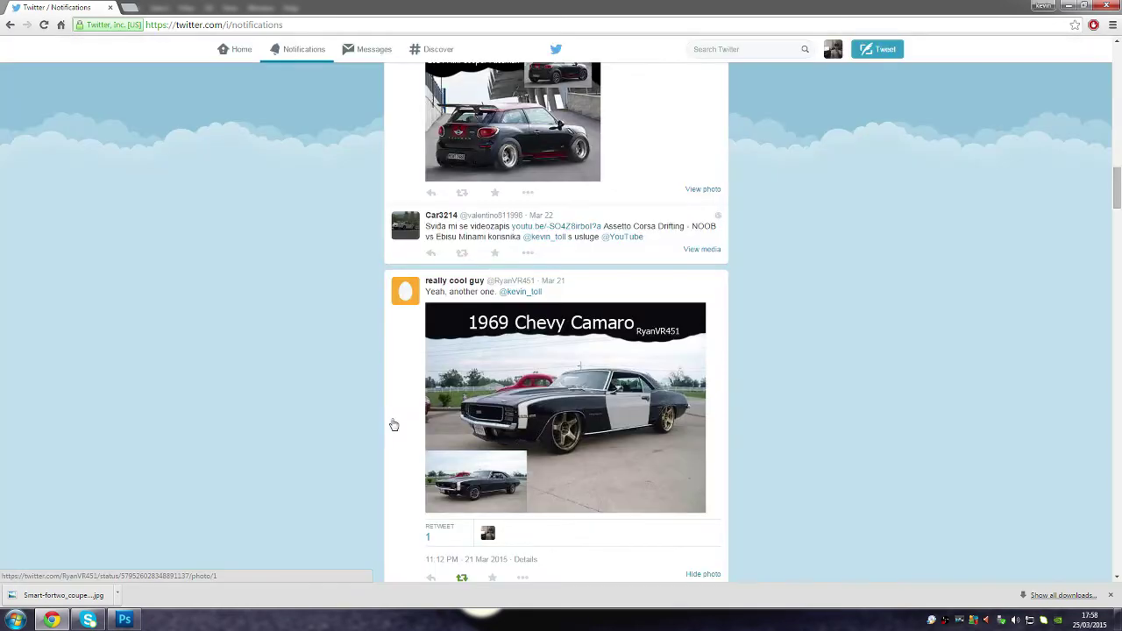
{"action": "left_click", "coordinate": [411, 403]}
View the 2014 Mini Cooper Paceman photo enlarged, then close and collapse it
{"action": "scroll", "coordinate": [548, 304], "scroll_direction": "up", "scroll_amount": 2}
{"action": "left_click", "coordinate": [547, 304]}
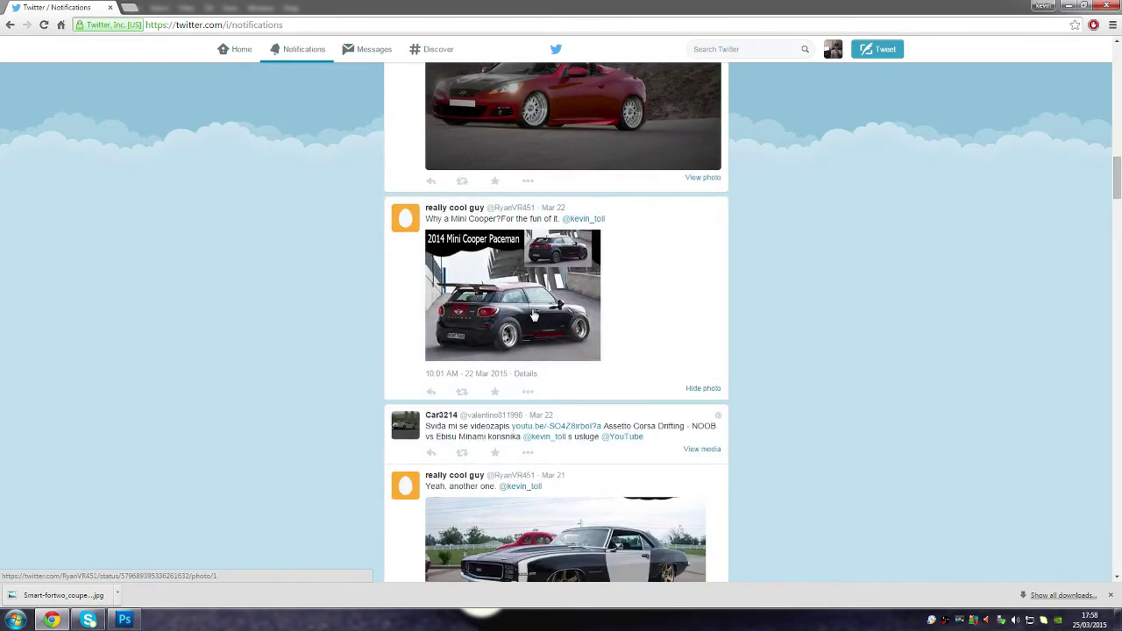
{"action": "left_click", "coordinate": [898, 324]}
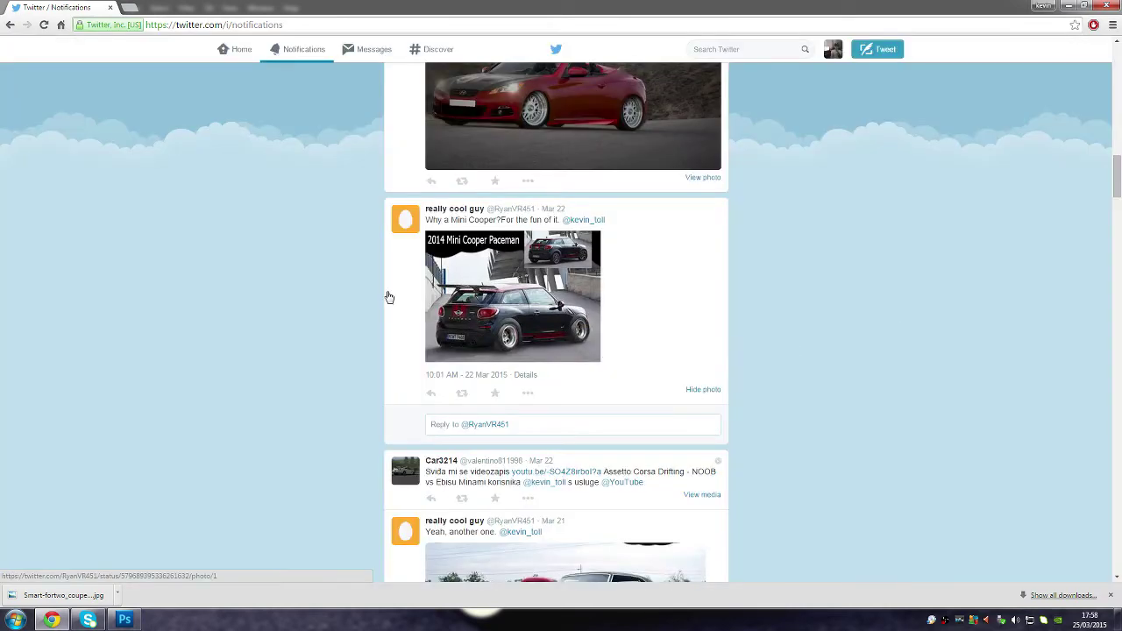
{"action": "left_click", "coordinate": [392, 295]}
View the red convertible coupe photo full size, then close and collapse its tweet
{"action": "scroll", "coordinate": [406, 296], "scroll_direction": "up", "scroll_amount": 1}
{"action": "scroll", "coordinate": [405, 296], "scroll_direction": "up", "scroll_amount": 1}
{"action": "scroll", "coordinate": [412, 346], "scroll_direction": "up", "scroll_amount": 1}
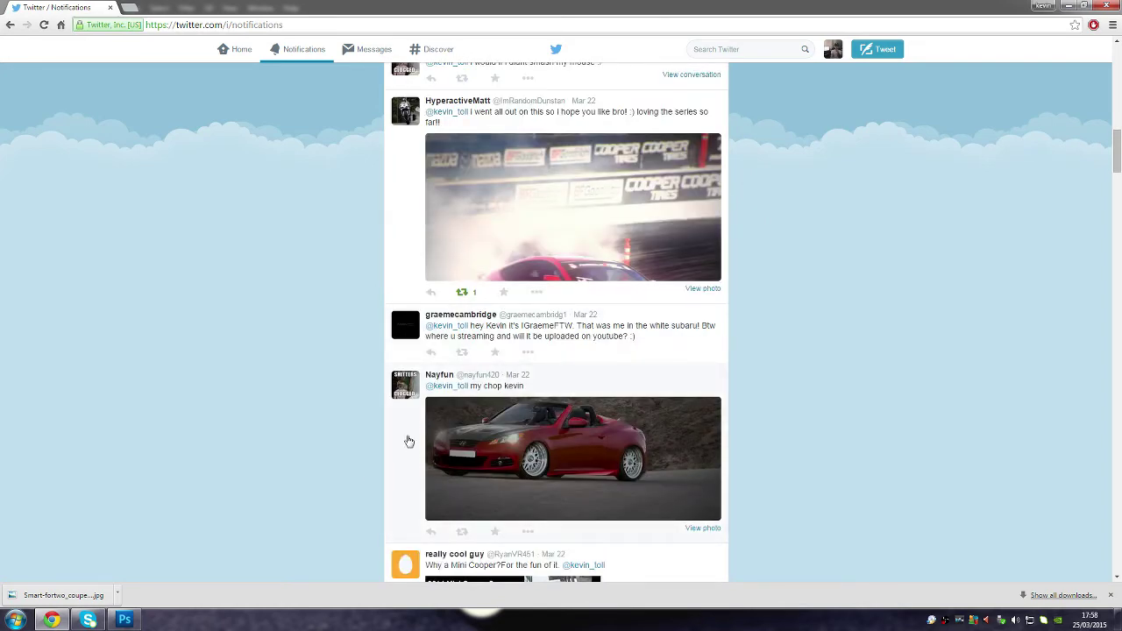
{"action": "left_click", "coordinate": [408, 440]}
{"action": "left_click", "coordinate": [565, 463]}
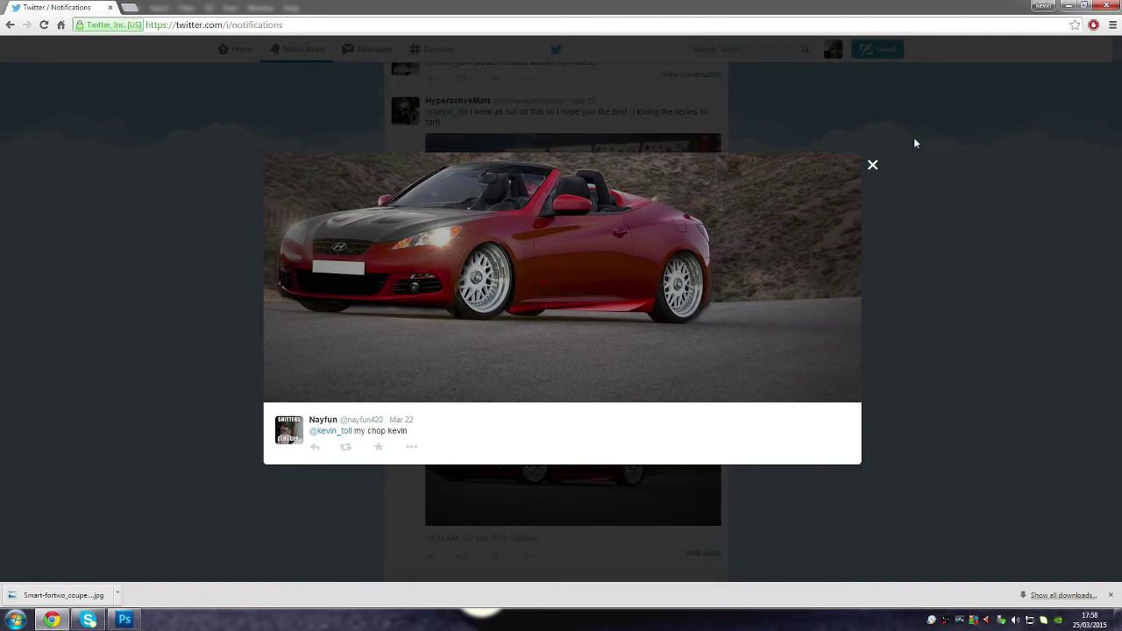
{"action": "left_click", "coordinate": [873, 165]}
{"action": "left_click", "coordinate": [413, 429]}
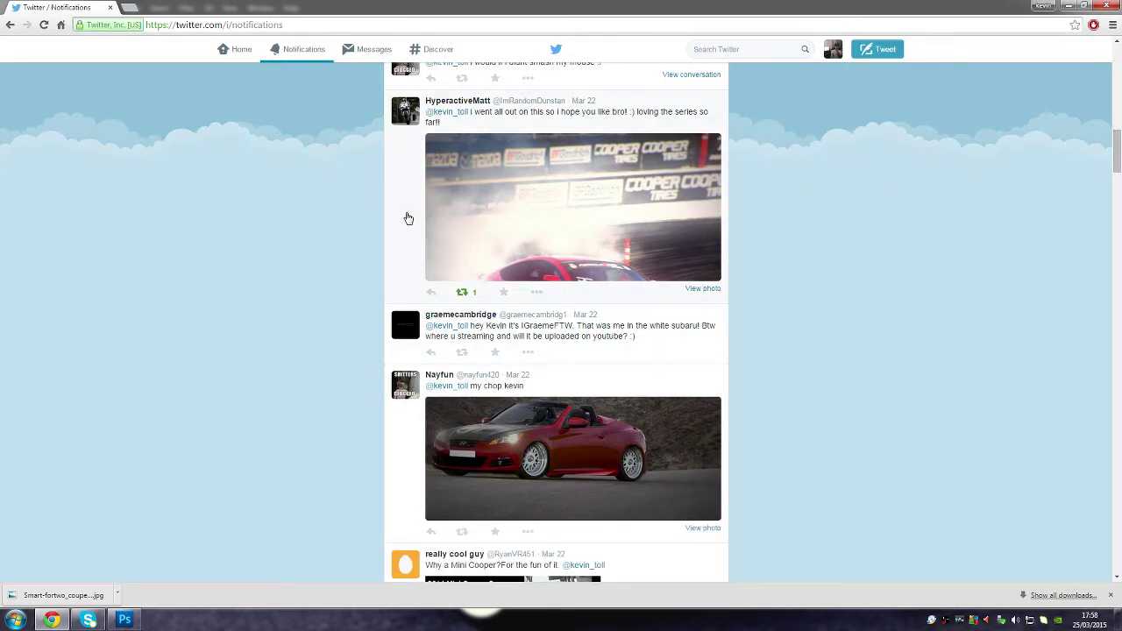
{"action": "scroll", "coordinate": [407, 217], "scroll_direction": "up", "scroll_amount": 1}
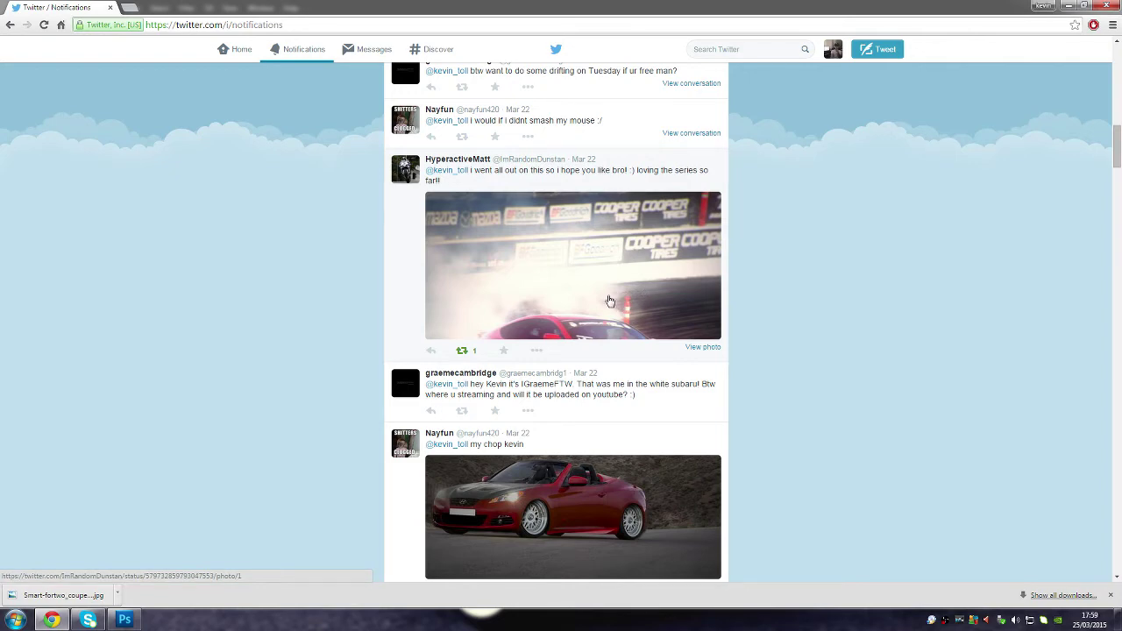
{"action": "left_click", "coordinate": [416, 258]}
{"action": "left_click", "coordinate": [572, 293]}
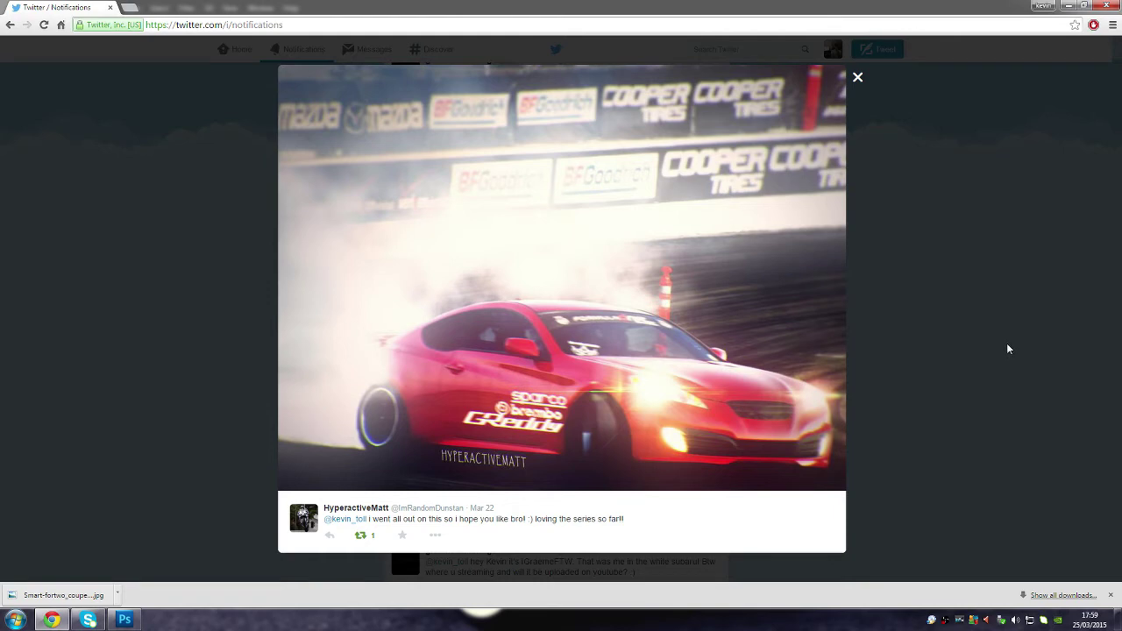
{"action": "left_click", "coordinate": [856, 79]}
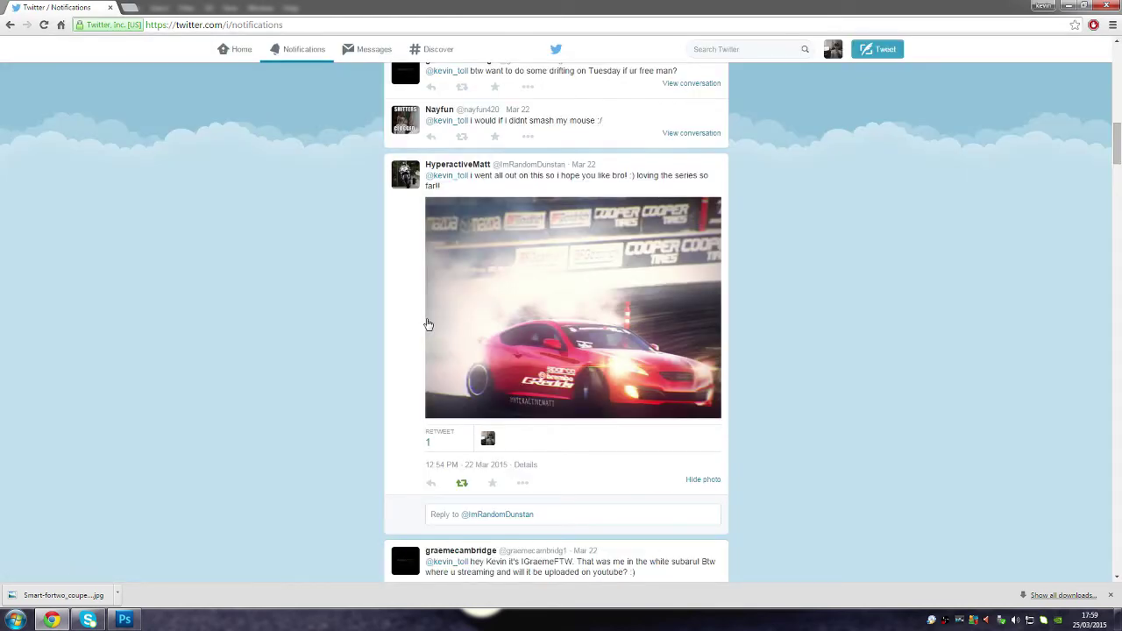
{"action": "scroll", "coordinate": [412, 270], "scroll_direction": "up", "scroll_amount": 2}
{"action": "scroll", "coordinate": [412, 270], "scroll_direction": "up", "scroll_amount": 2}
{"action": "scroll", "coordinate": [412, 270], "scroll_direction": "up", "scroll_amount": 1}
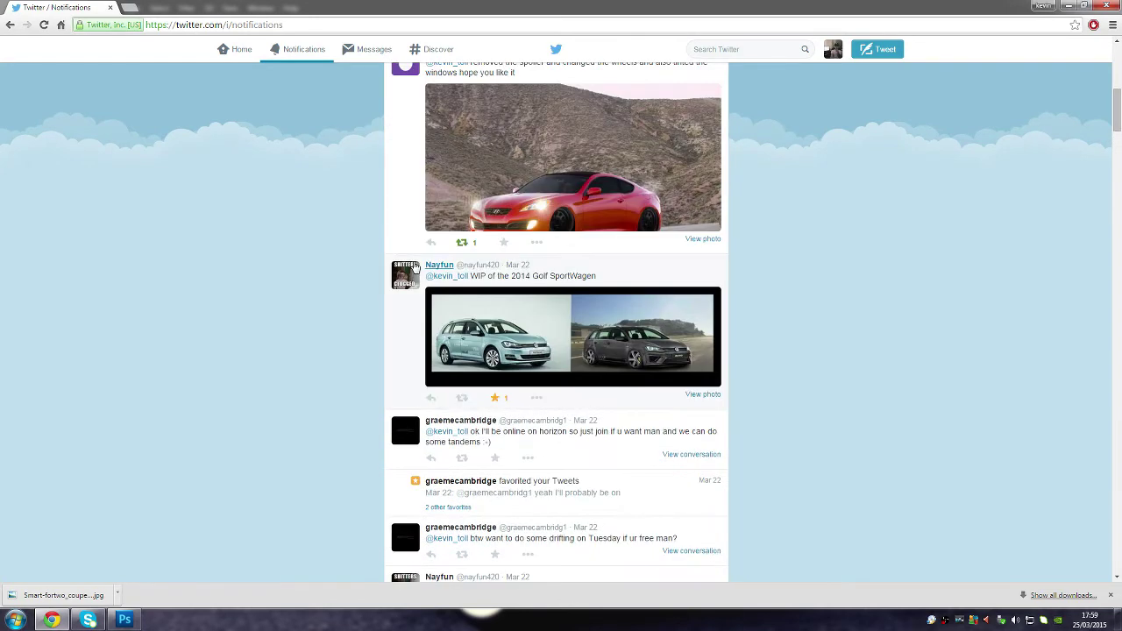
{"action": "scroll", "coordinate": [414, 274], "scroll_direction": "up", "scroll_amount": 3}
{"action": "scroll", "coordinate": [414, 289], "scroll_direction": "down", "scroll_amount": 1}
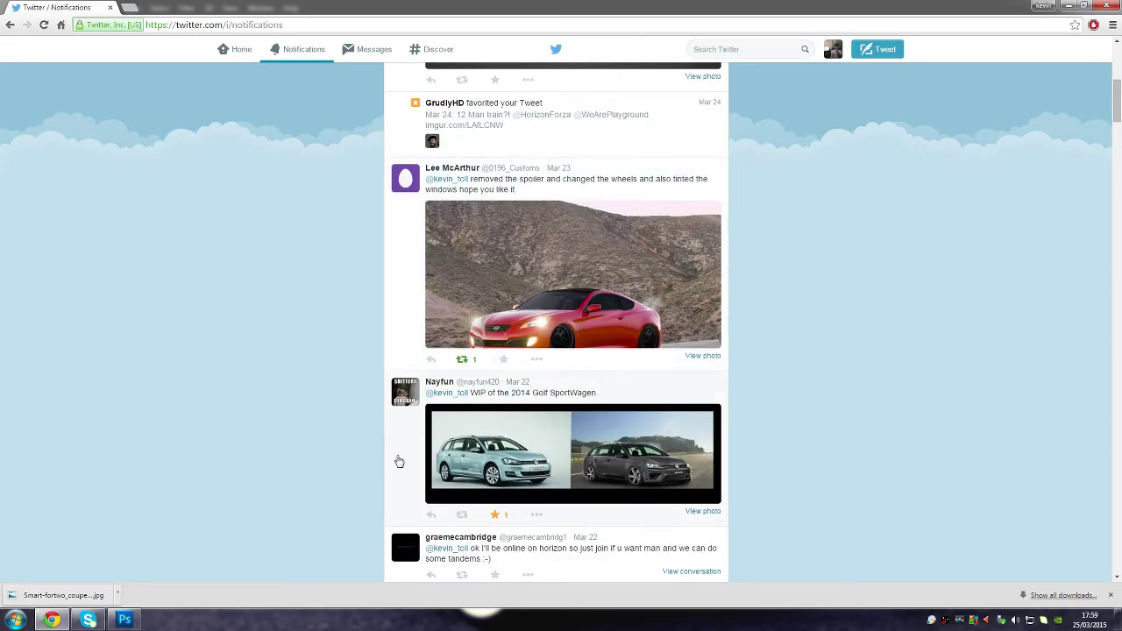
{"action": "left_click", "coordinate": [401, 460]}
{"action": "left_click", "coordinate": [506, 465]}
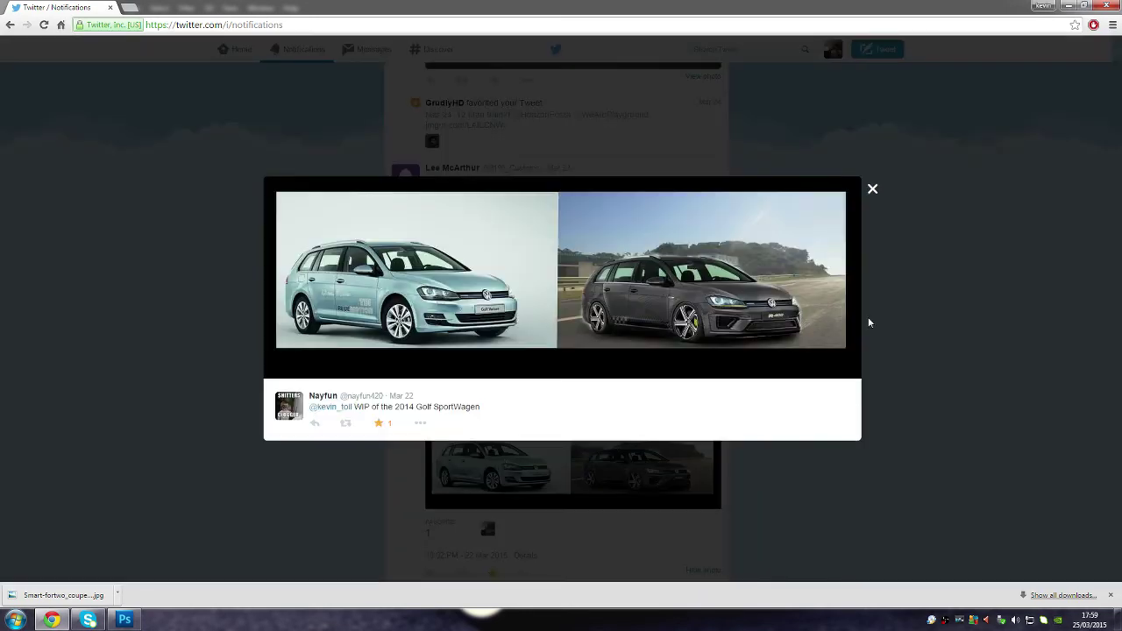
{"action": "left_click", "coordinate": [961, 318]}
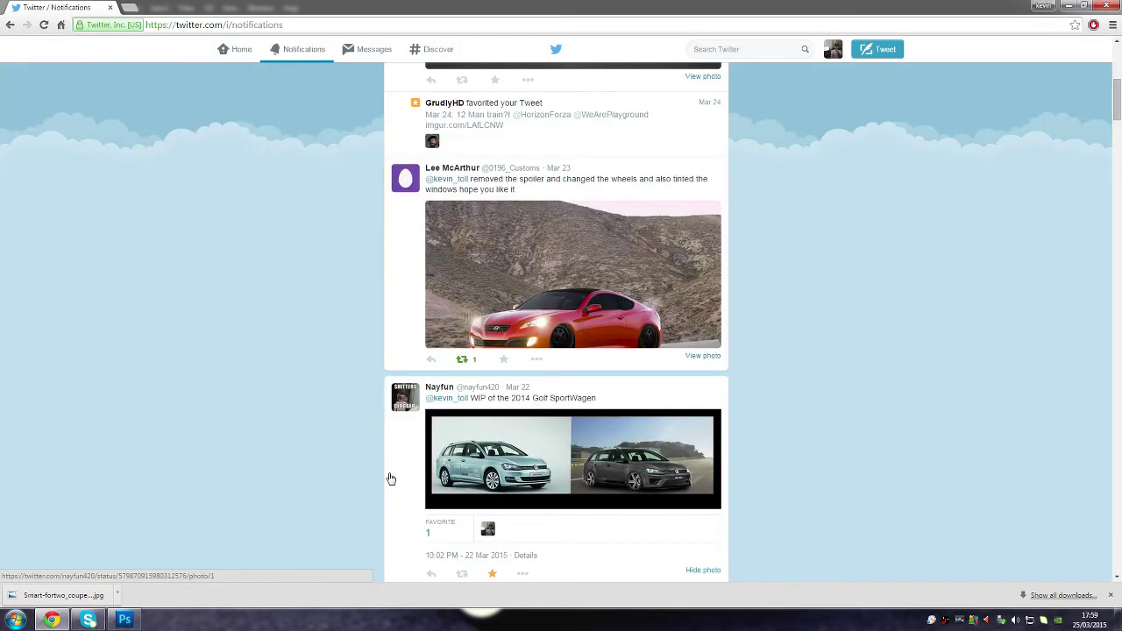
{"action": "scroll", "coordinate": [413, 463], "scroll_direction": "up", "scroll_amount": 2}
{"action": "scroll", "coordinate": [414, 469], "scroll_direction": "down", "scroll_amount": 1}
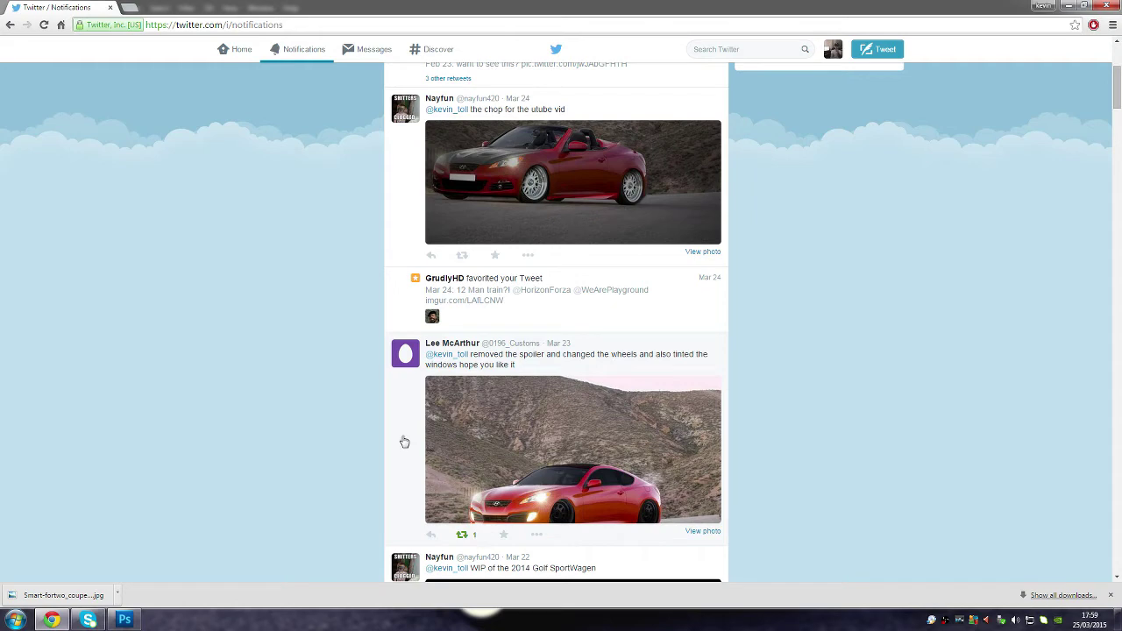
{"action": "left_click", "coordinate": [584, 441]}
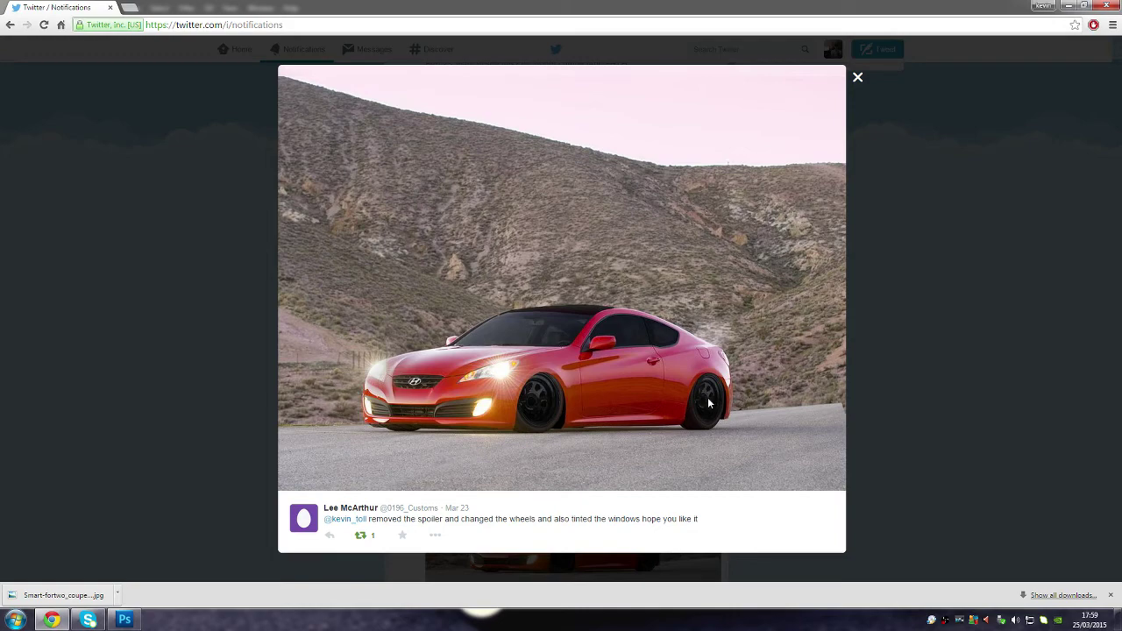
Close the enlarged coupe photo and collapse its tweet
{"action": "left_click", "coordinate": [931, 296]}
{"action": "scroll", "coordinate": [578, 278], "scroll_direction": "up", "scroll_amount": 2}
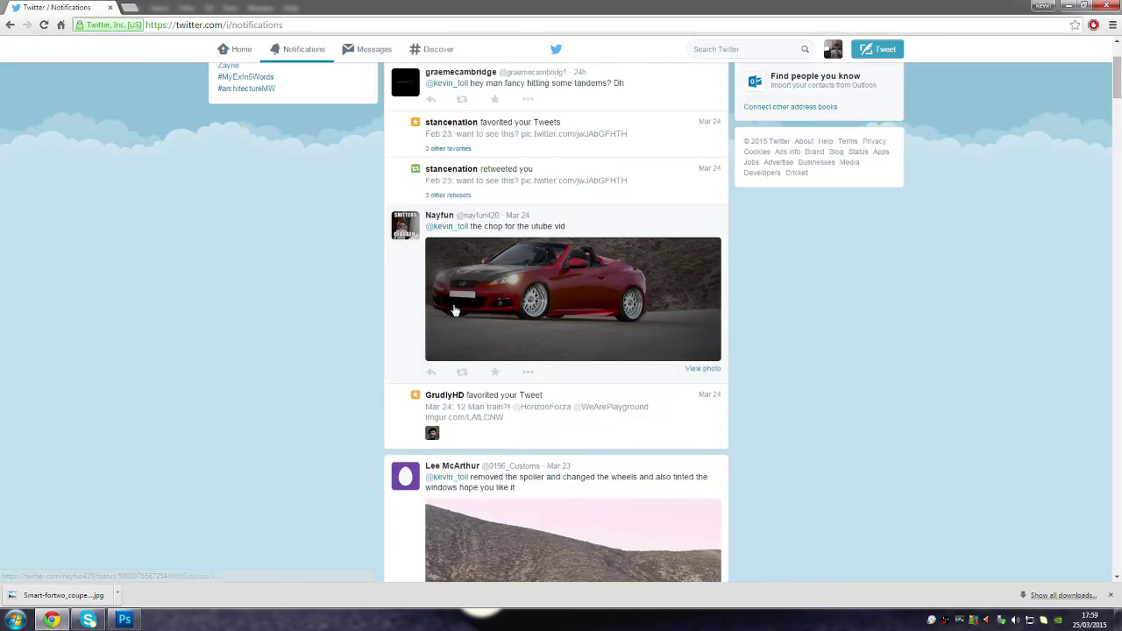
{"action": "scroll", "coordinate": [423, 347], "scroll_direction": "down", "scroll_amount": 3}
{"action": "left_click", "coordinate": [411, 406]}
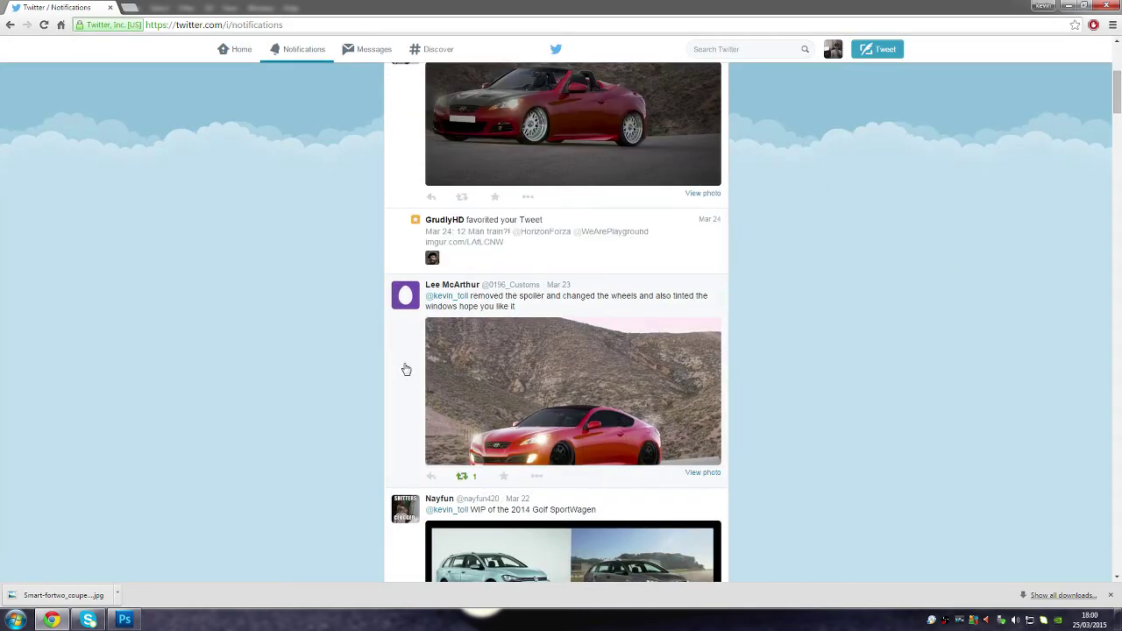
Briefly enlarge the red convertible photo, then scroll through the rest of the feed
{"action": "scroll", "coordinate": [403, 369], "scroll_direction": "up", "scroll_amount": 3}
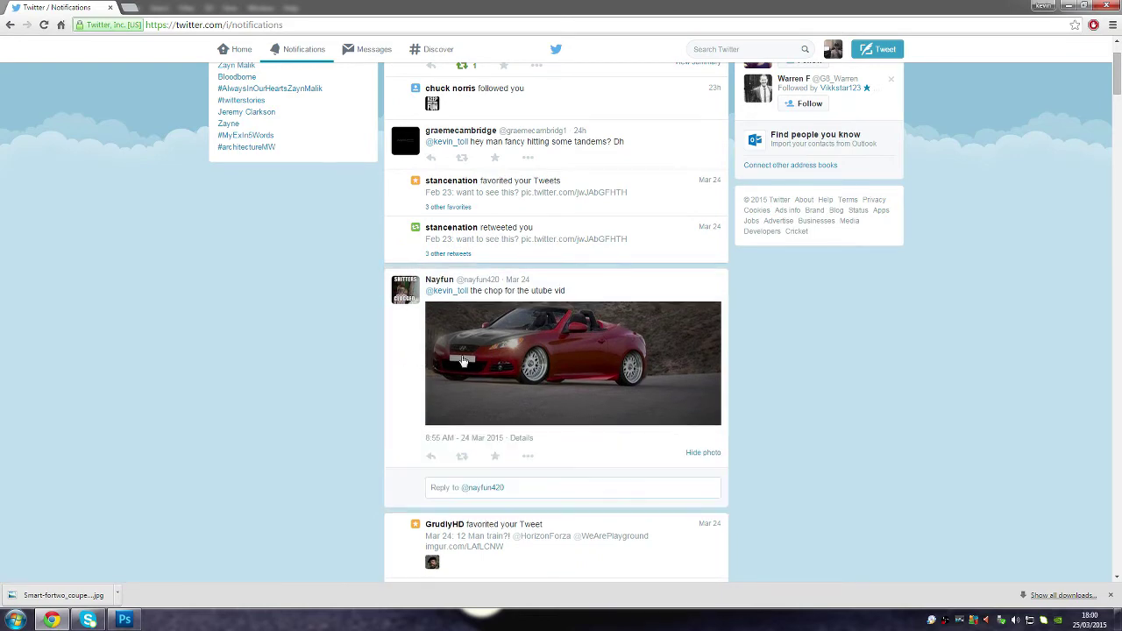
{"action": "left_click", "coordinate": [531, 363]}
{"action": "left_click", "coordinate": [929, 278]}
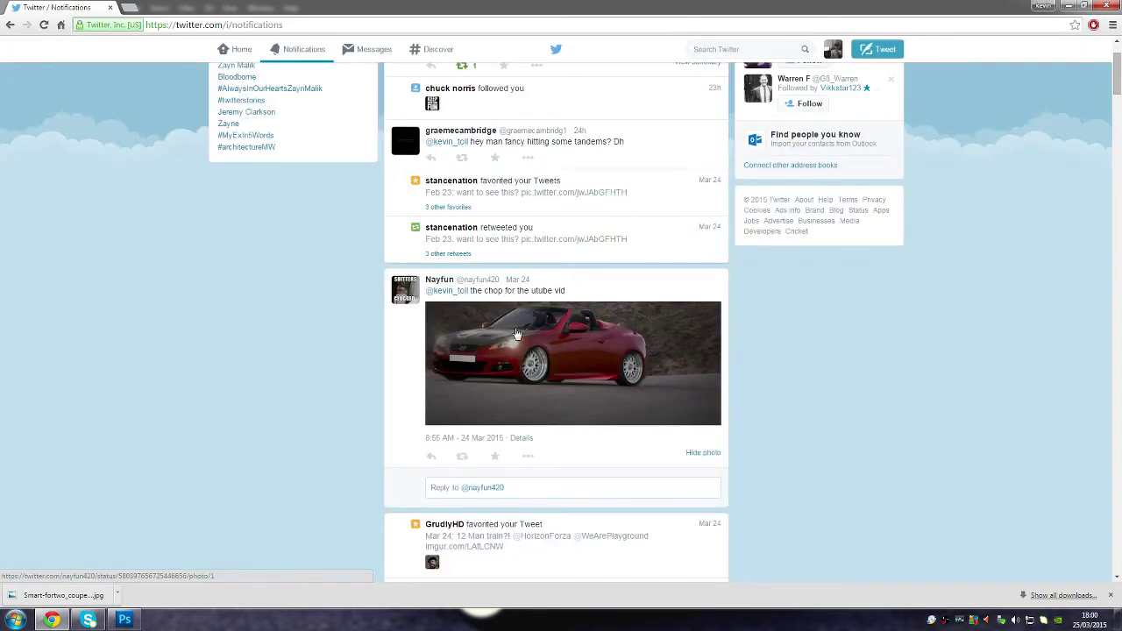
{"action": "scroll", "coordinate": [408, 370], "scroll_direction": "up", "scroll_amount": 1}
{"action": "scroll", "coordinate": [414, 366], "scroll_direction": "down", "scroll_amount": 1}
{"action": "scroll", "coordinate": [415, 366], "scroll_direction": "down", "scroll_amount": 2}
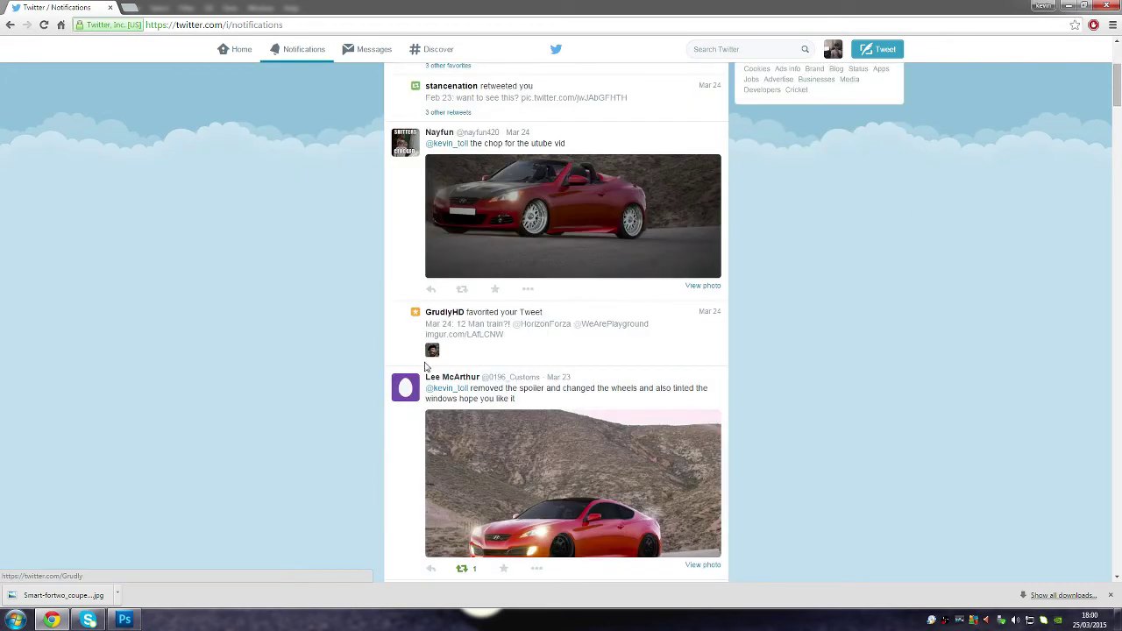
{"action": "scroll", "coordinate": [420, 365], "scroll_direction": "down", "scroll_amount": 3}
{"action": "scroll", "coordinate": [429, 363], "scroll_direction": "down", "scroll_amount": 3}
{"action": "scroll", "coordinate": [437, 363], "scroll_direction": "down", "scroll_amount": 3}
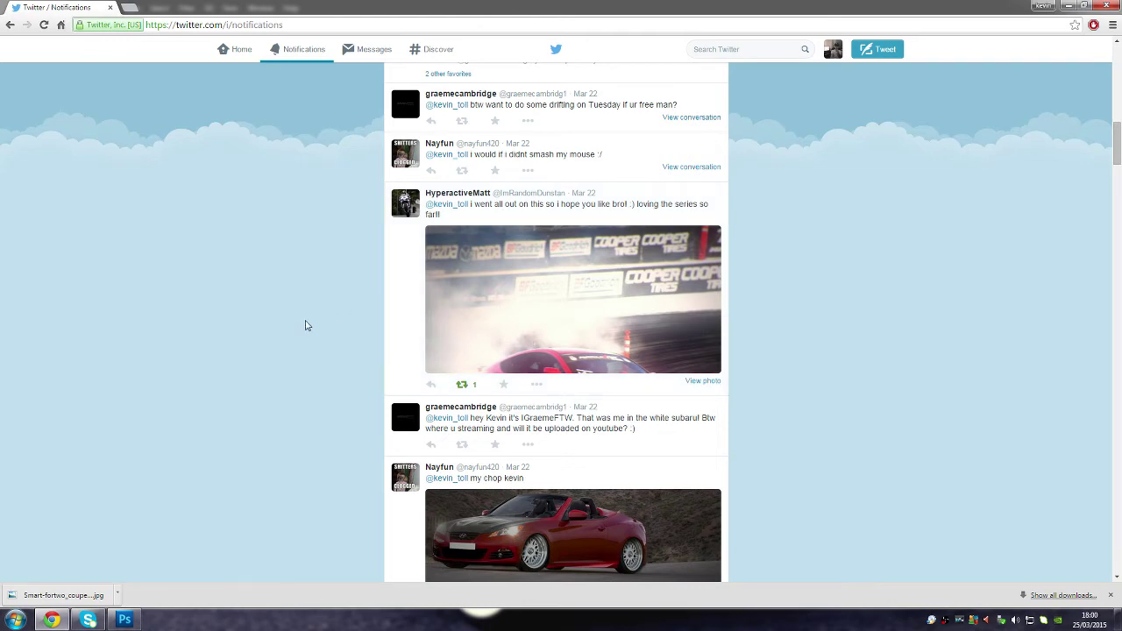
{"action": "scroll", "coordinate": [297, 326], "scroll_direction": "up", "scroll_amount": 3}
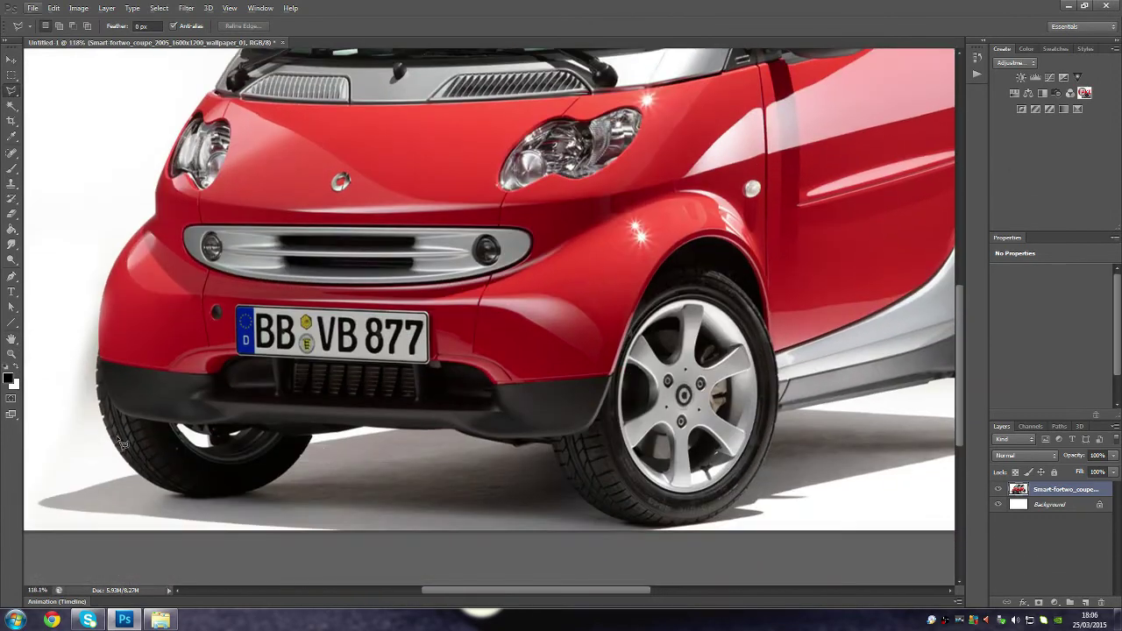
Trace a polygonal lasso along the front bumper and lower body back to the starting point
{"action": "left_click", "coordinate": [68, 419]}
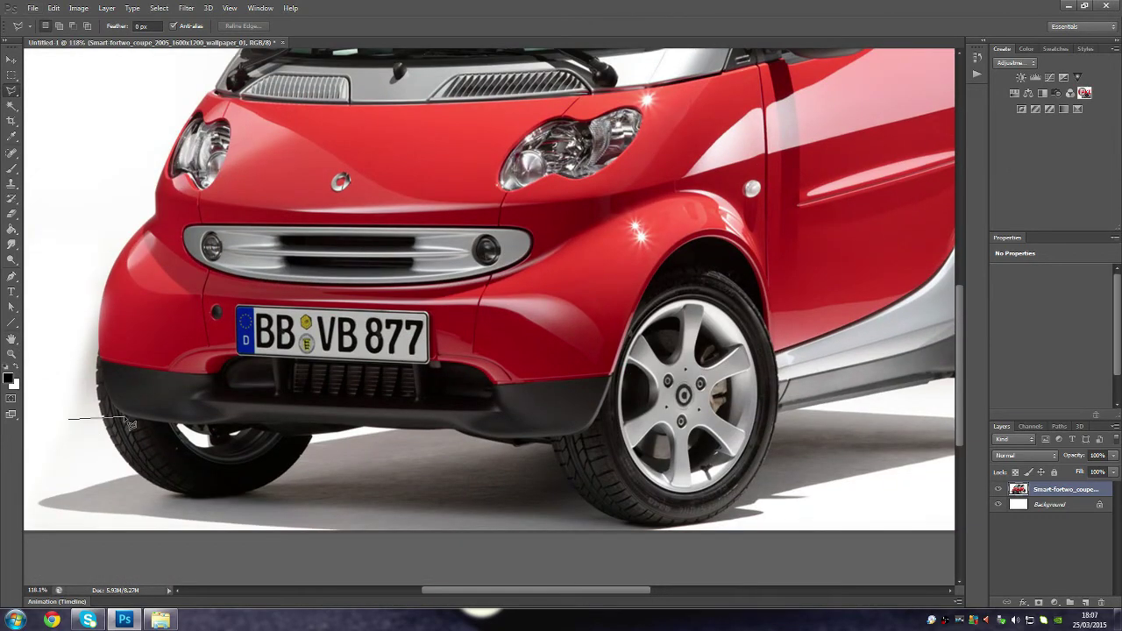
{"action": "left_click", "coordinate": [98, 355]}
{"action": "mouse_move", "coordinate": [120, 415]}
{"action": "left_mouse_down"}
{"action": "mouse_move", "coordinate": [292, 444]}
{"action": "mouse_move", "coordinate": [421, 438]}
{"action": "left_mouse_up"}
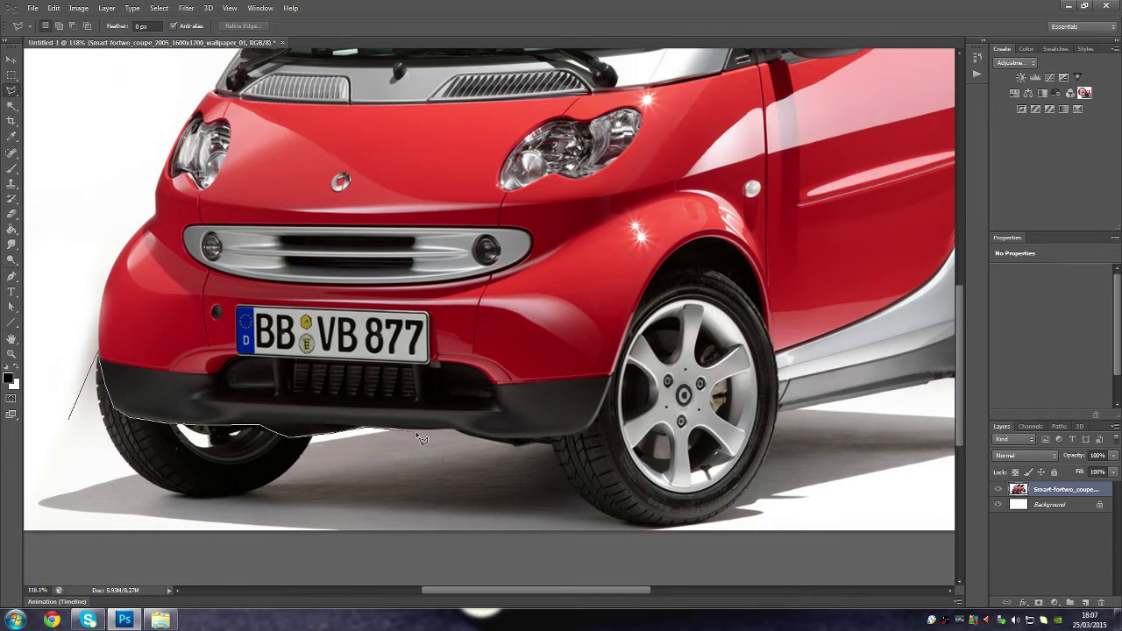
{"action": "mouse_move", "coordinate": [504, 446]}
{"action": "left_mouse_down"}
{"action": "mouse_move", "coordinate": [589, 438]}
{"action": "mouse_move", "coordinate": [606, 413]}
{"action": "mouse_move", "coordinate": [516, 344]}
{"action": "mouse_move", "coordinate": [523, 289]}
{"action": "mouse_move", "coordinate": [569, 241]}
{"action": "mouse_move", "coordinate": [622, 264]}
{"action": "mouse_move", "coordinate": [650, 403]}
{"action": "mouse_move", "coordinate": [676, 414]}
{"action": "mouse_move", "coordinate": [848, 386]}
{"action": "mouse_move", "coordinate": [870, 312]}
{"action": "mouse_move", "coordinate": [911, 235]}
{"action": "mouse_move", "coordinate": [793, 219]}
{"action": "mouse_move", "coordinate": [833, 196]}
{"action": "mouse_move", "coordinate": [852, 208]}
{"action": "mouse_move", "coordinate": [872, 282]}
{"action": "mouse_move", "coordinate": [1048, 307]}
{"action": "mouse_move", "coordinate": [924, 395]}
{"action": "mouse_move", "coordinate": [7, 547]}
{"action": "left_mouse_up"}
{"action": "scroll", "coordinate": [607, 414], "scroll_direction": "right", "scroll_amount": 3}
{"action": "left_click", "coordinate": [105, 233]}
Close the lasso into a selection and duplicate the Smart fortwo car layer
{"action": "double_click", "coordinate": [289, 257]}
{"action": "key", "text": "ctrl+minus"}
{"action": "key", "text": "ctrl+minus"}
{"action": "right_click", "coordinate": [1065, 489]}
{"action": "left_click", "coordinate": [1034, 138]}
{"action": "left_click", "coordinate": [581, 230]}
{"action": "right_click", "coordinate": [1065, 489]}
{"action": "left_click", "coordinate": [1034, 128]}
{"action": "key", "text": "Return"}
Delete the white Background layer so the car sits on transparency
{"action": "left_click", "coordinate": [1047, 520]}
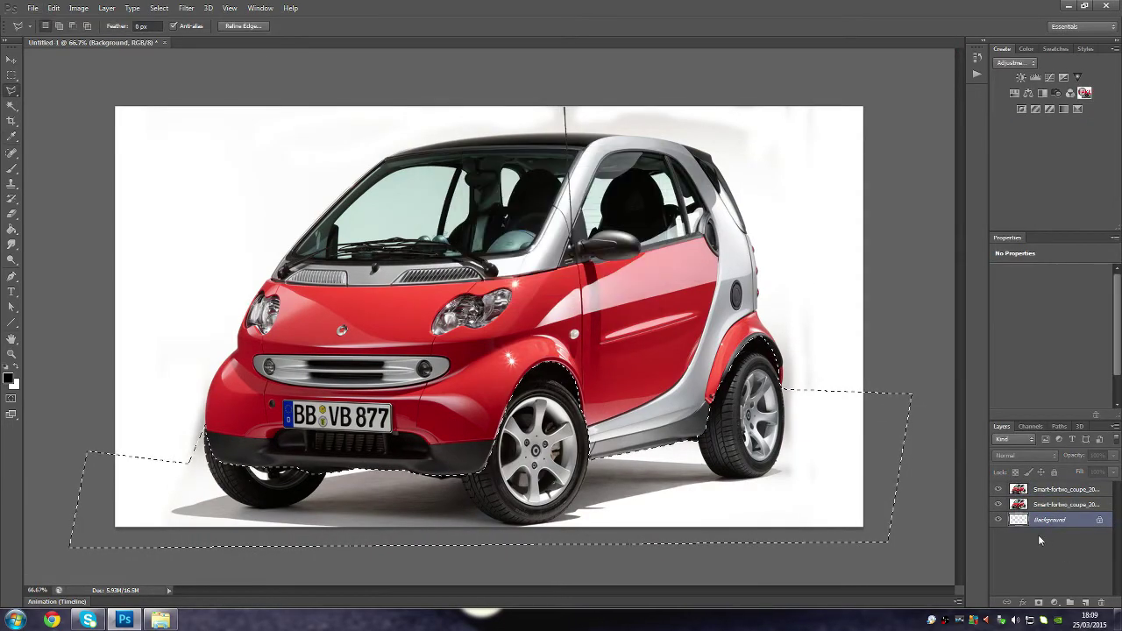
{"action": "key", "text": "Delete"}
{"action": "key", "text": "Return"}
{"action": "right_click", "coordinate": [1043, 521]}
{"action": "left_click", "coordinate": [1034, 170]}
{"action": "left_click", "coordinate": [511, 228]}
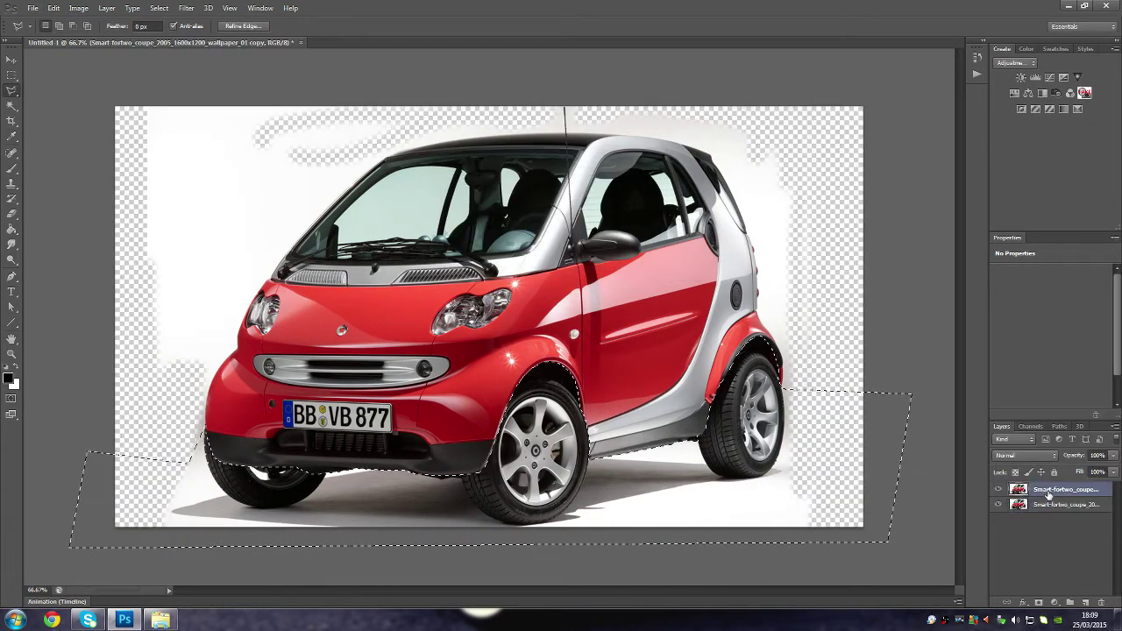
{"action": "right_click", "coordinate": [1036, 499]}
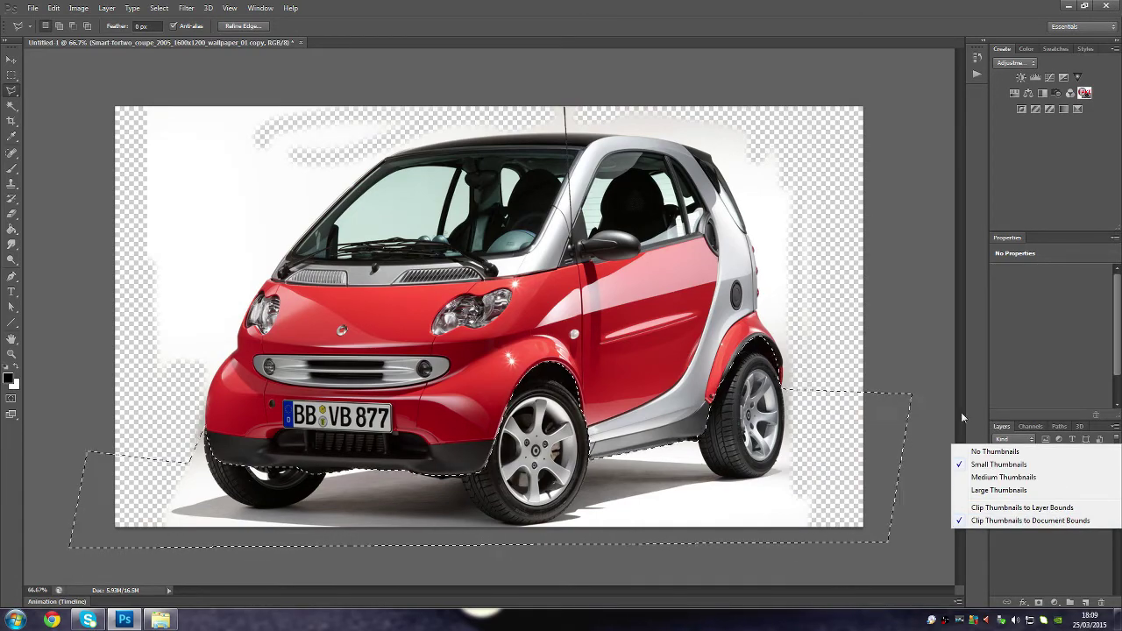
{"action": "key", "text": "Escape"}
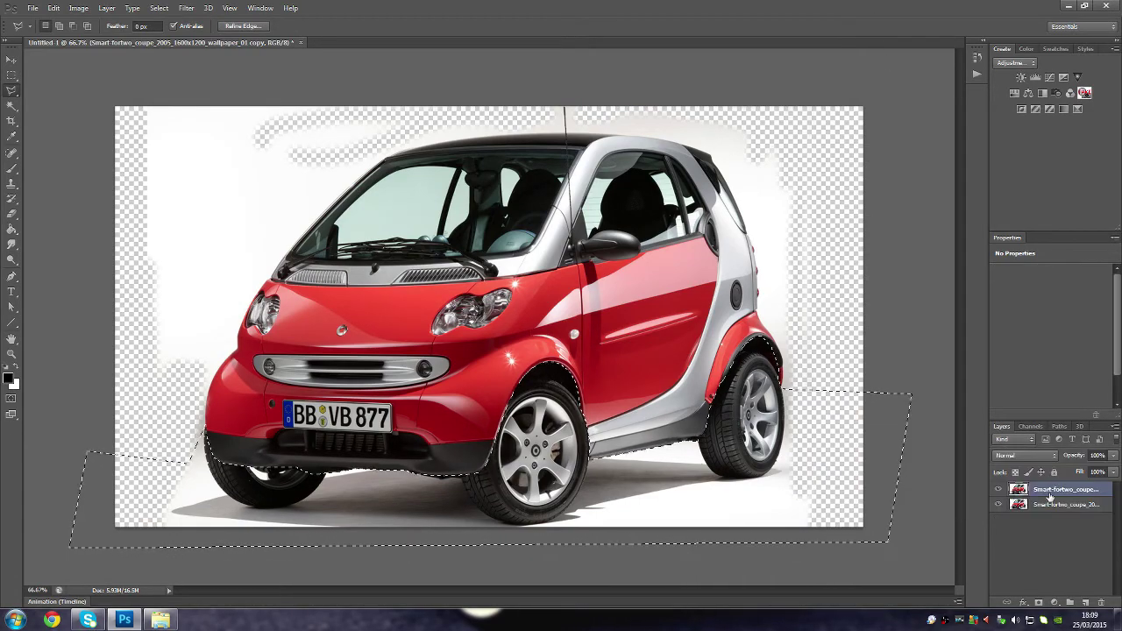
Deselect and move the top car copy down about 30 px to lower the body
{"action": "key", "text": "ctrl+d"}
{"action": "left_click", "coordinate": [8, 62]}
{"action": "left_click_drag", "start_coordinate": [449, 160], "coordinate": [453, 186]}
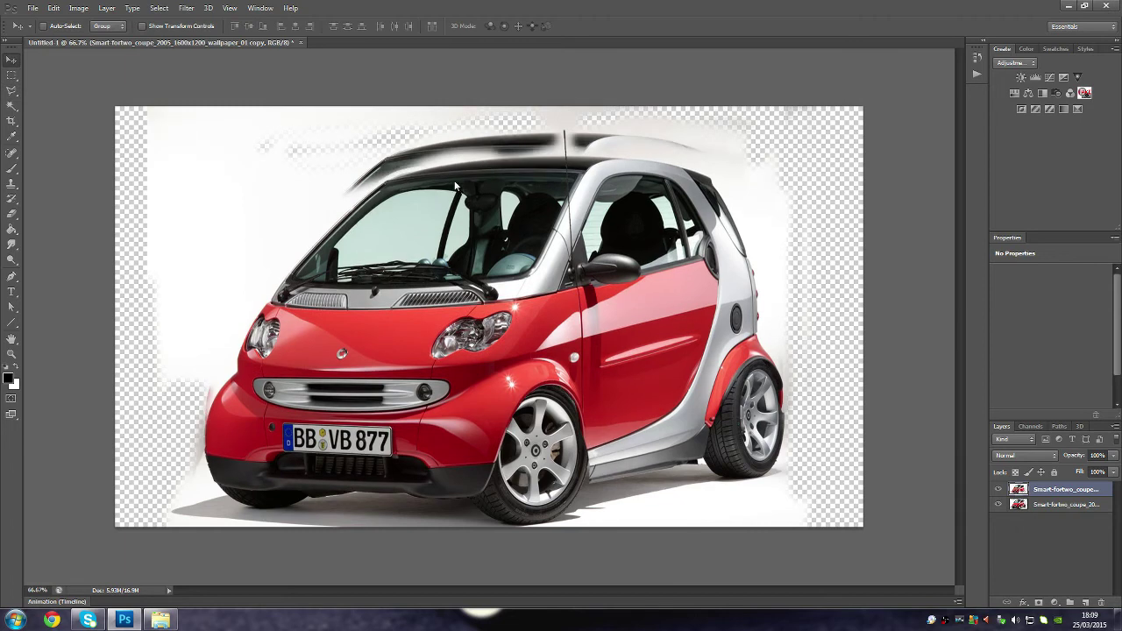
{"action": "left_click_drag", "start_coordinate": [449, 184], "coordinate": [427, 189]}
{"action": "key", "text": "Down"}
{"action": "key", "text": "Down"}
{"action": "key", "text": "Down"}
{"action": "key", "text": "Down"}
{"action": "key", "text": "Down"}
{"action": "key", "text": "Down"}
{"action": "key", "text": "Down"}
{"action": "key", "text": "Down"}
{"action": "key", "text": "Down"}
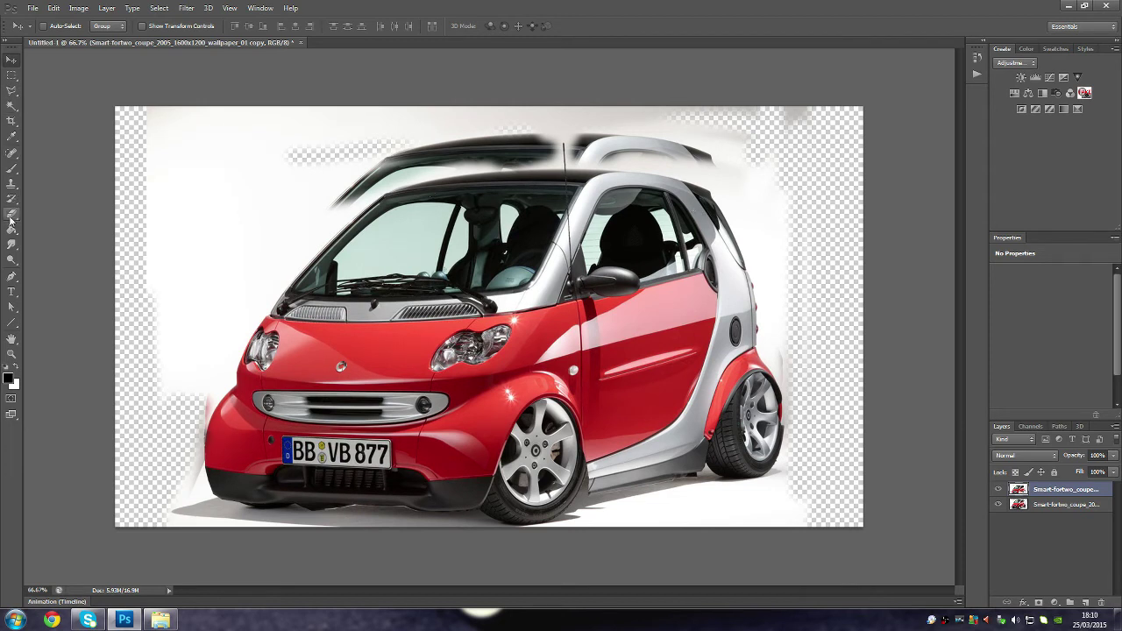
{"action": "left_click", "coordinate": [11, 213]}
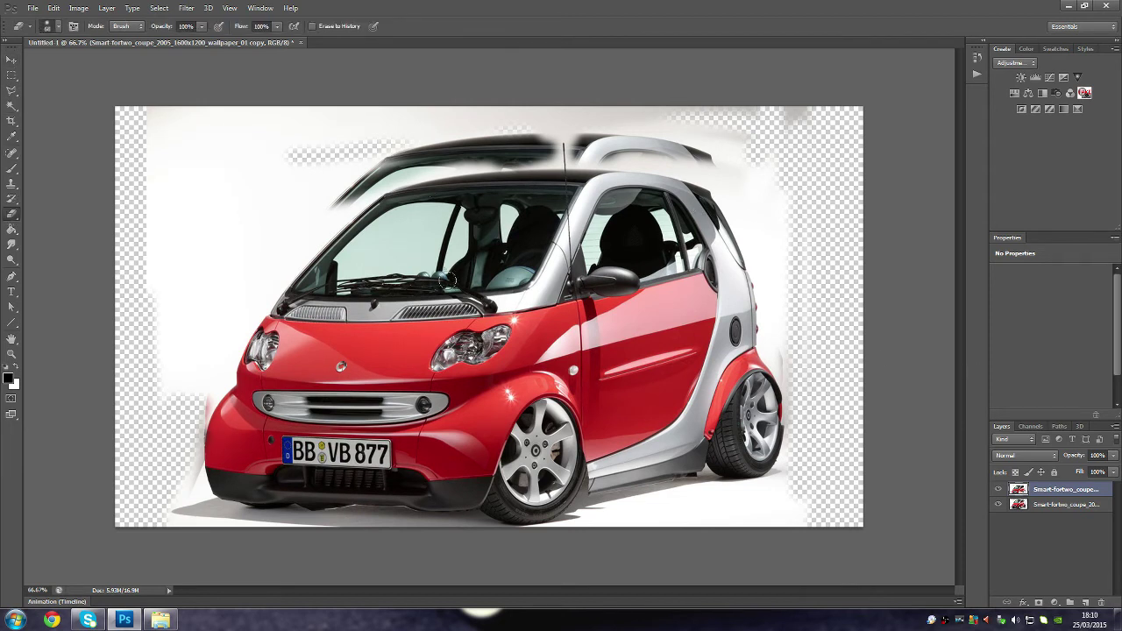
Delete the top Smart fortwo car layer
{"action": "left_click", "coordinate": [16, 64]}
{"action": "key", "text": "Delete"}
{"action": "left_click", "coordinate": [31, 8]}
{"action": "key", "text": "Escape"}
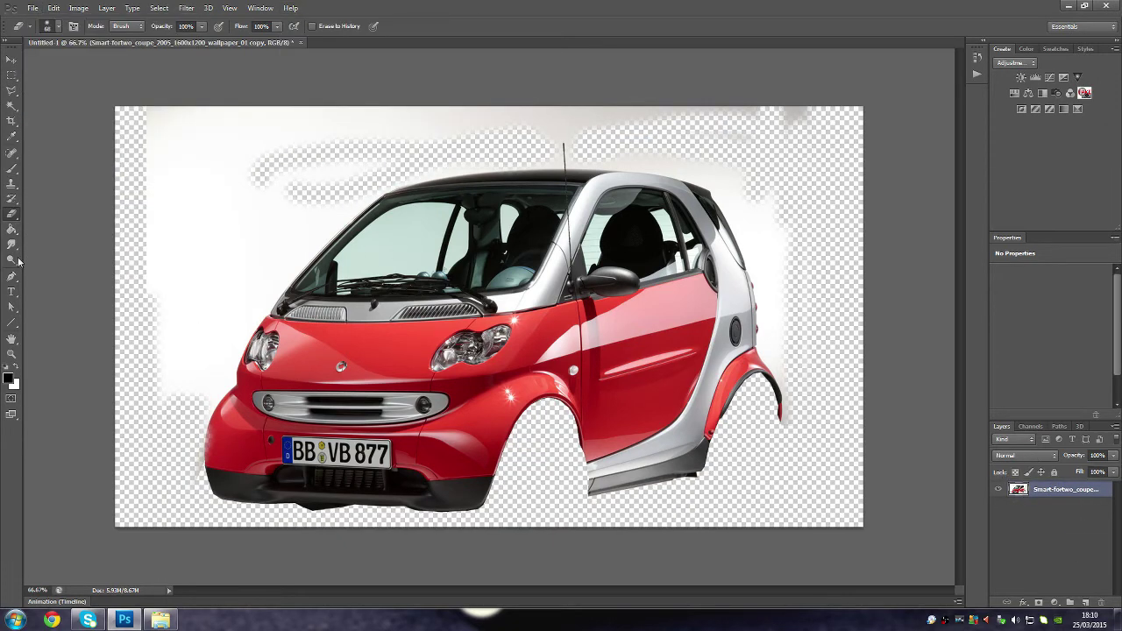
Try a white Paint Bucket fill of the background at tolerance 100, then undo it
{"action": "key", "text": "g"}
{"action": "key", "text": "x"}
{"action": "left_click", "coordinate": [344, 201]}
{"action": "type", "text": "100"}
{"action": "left_click", "coordinate": [682, 136]}
{"action": "key", "text": "ctrl+z"}
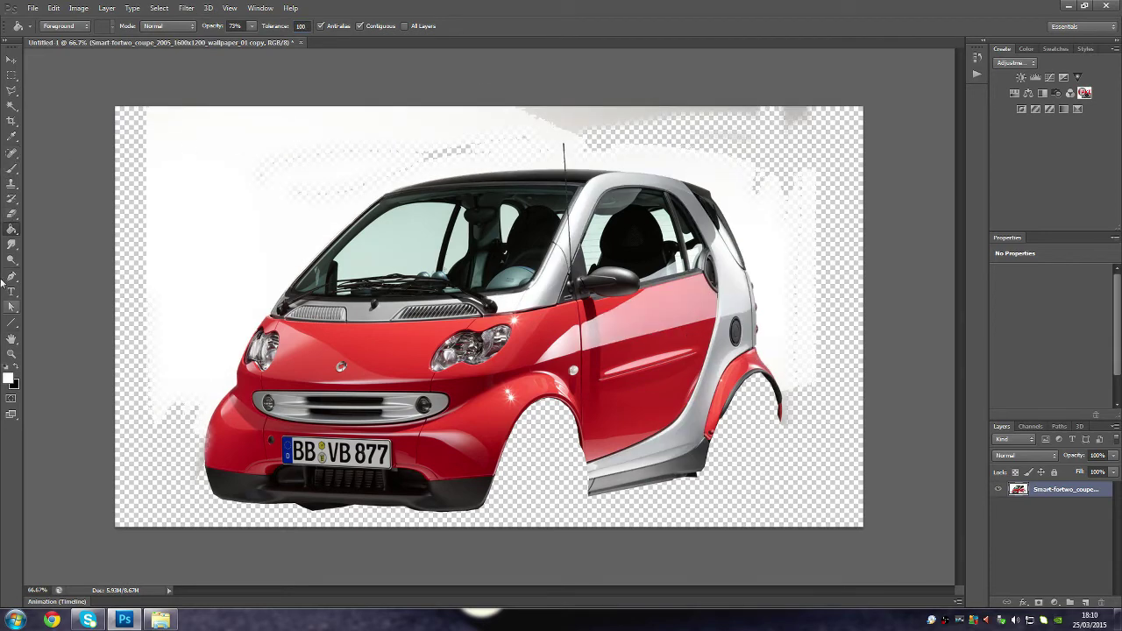
With a larger white brush, paint over the grey specks along the top of the background
{"action": "left_click", "coordinate": [11, 168]}
{"action": "left_click", "coordinate": [57, 25]}
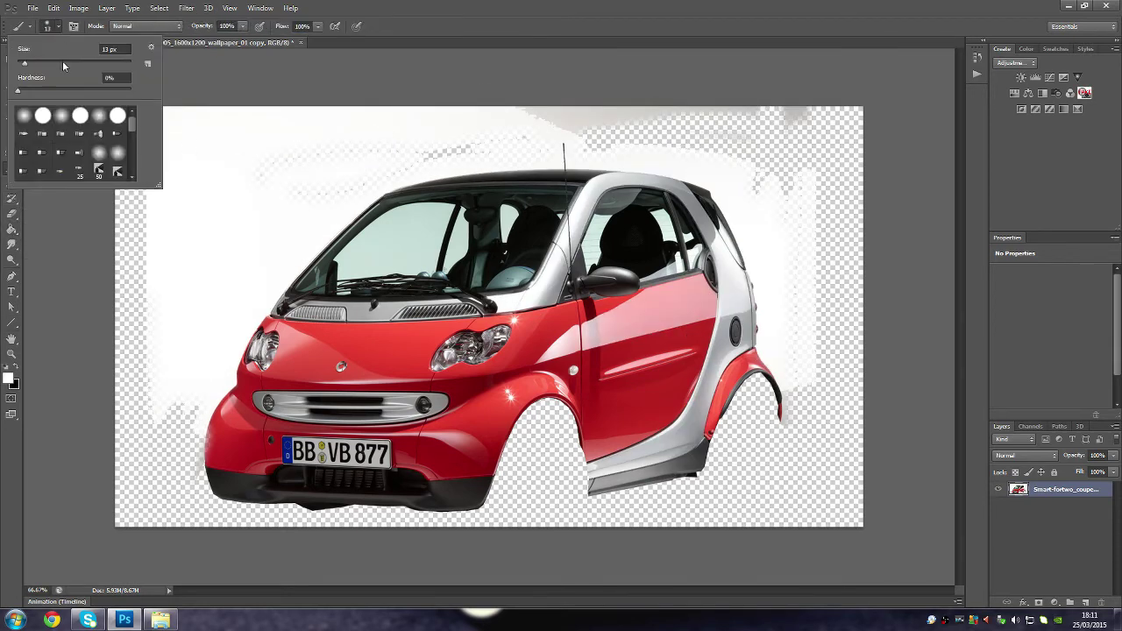
{"action": "mouse_move", "coordinate": [328, 180]}
{"action": "left_mouse_down"}
{"action": "mouse_move", "coordinate": [474, 132]}
{"action": "mouse_move", "coordinate": [581, 117]}
{"action": "mouse_move", "coordinate": [754, 131]}
{"action": "mouse_move", "coordinate": [788, 194]}
{"action": "mouse_move", "coordinate": [580, 134]}
{"action": "mouse_move", "coordinate": [701, 118]}
{"action": "mouse_move", "coordinate": [564, 116]}
{"action": "left_mouse_up"}
{"action": "key", "text": "ctrl+z"}
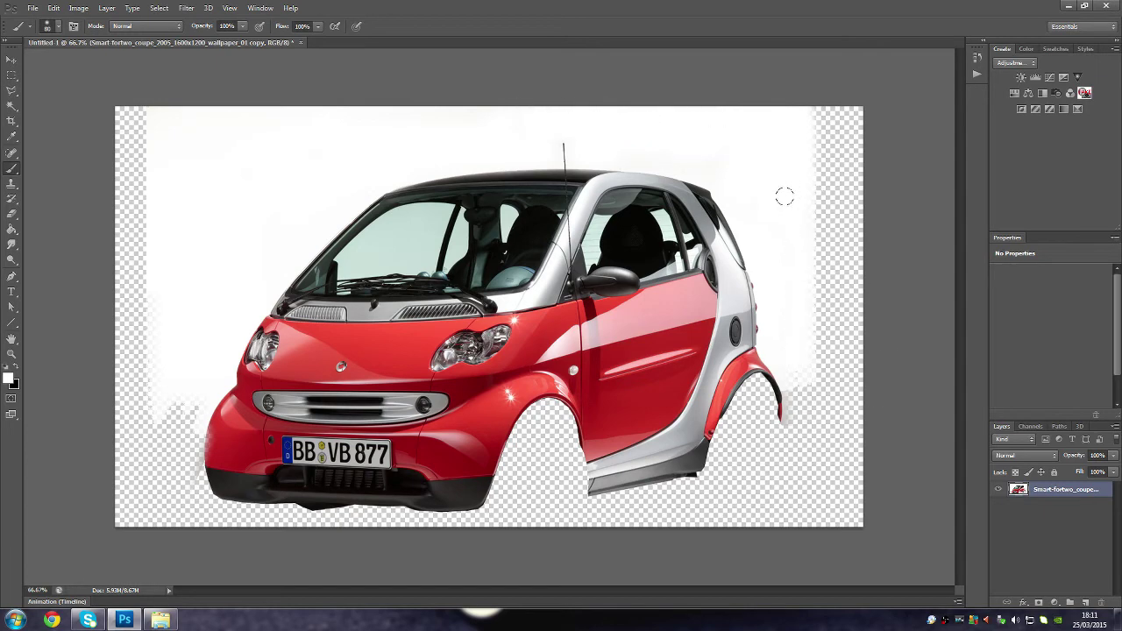
{"action": "left_click", "coordinate": [32, 8]}
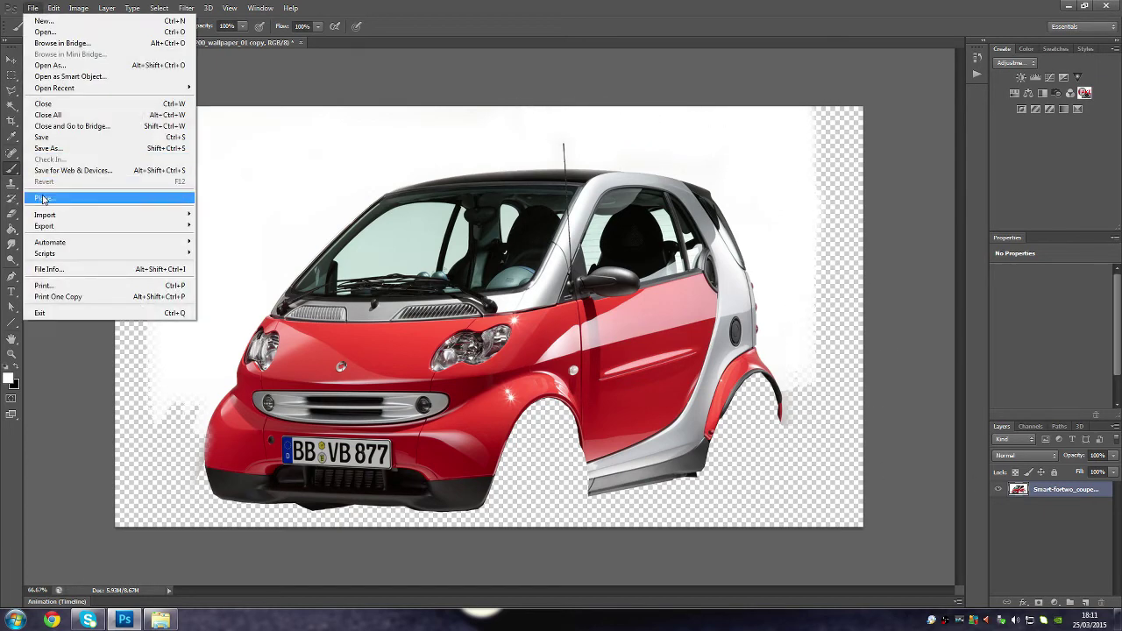
{"action": "left_click", "coordinate": [409, 5]}
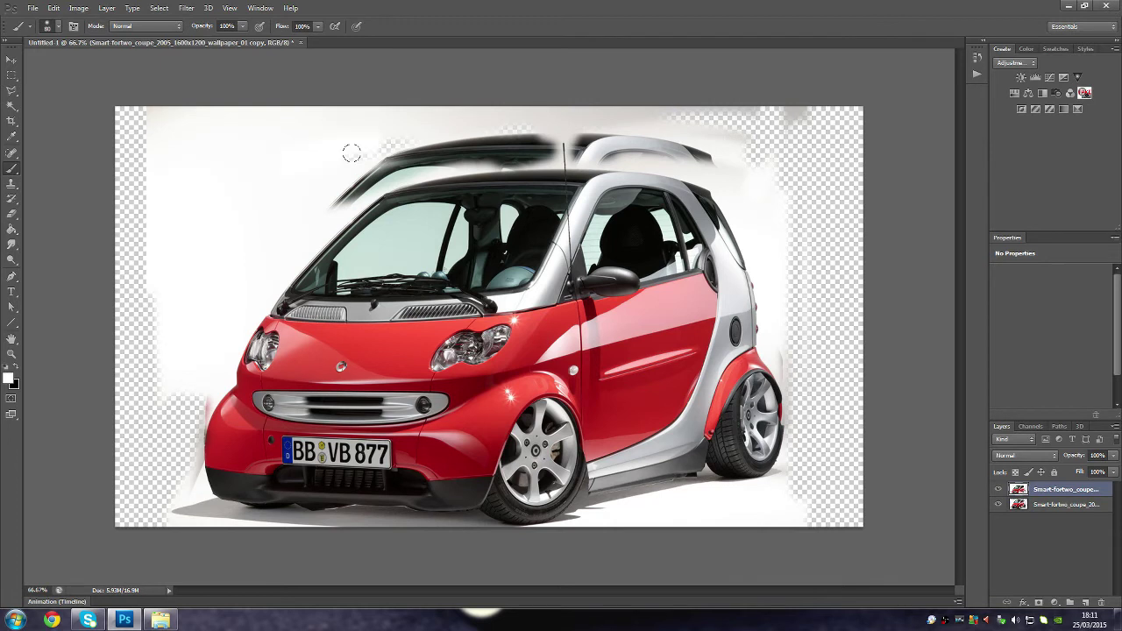
Paint white over the roof-bar, spoiler and roof smudges and the patch beside the bumper
{"action": "mouse_move", "coordinate": [373, 175]}
{"action": "left_mouse_down"}
{"action": "mouse_move", "coordinate": [476, 118]}
{"action": "mouse_move", "coordinate": [491, 171]}
{"action": "mouse_move", "coordinate": [496, 137]}
{"action": "mouse_move", "coordinate": [550, 157]}
{"action": "mouse_move", "coordinate": [571, 118]}
{"action": "mouse_move", "coordinate": [576, 147]}
{"action": "mouse_move", "coordinate": [708, 143]}
{"action": "mouse_move", "coordinate": [710, 119]}
{"action": "mouse_move", "coordinate": [779, 220]}
{"action": "mouse_move", "coordinate": [786, 190]}
{"action": "left_mouse_up"}
{"action": "key", "text": "ctrl+z"}
{"action": "left_click_drag", "start_coordinate": [727, 122], "coordinate": [780, 207]}
{"action": "mouse_move", "coordinate": [701, 162]}
{"action": "left_mouse_down"}
{"action": "mouse_move", "coordinate": [594, 156]}
{"action": "mouse_move", "coordinate": [613, 125]}
{"action": "mouse_move", "coordinate": [650, 108]}
{"action": "left_mouse_up"}
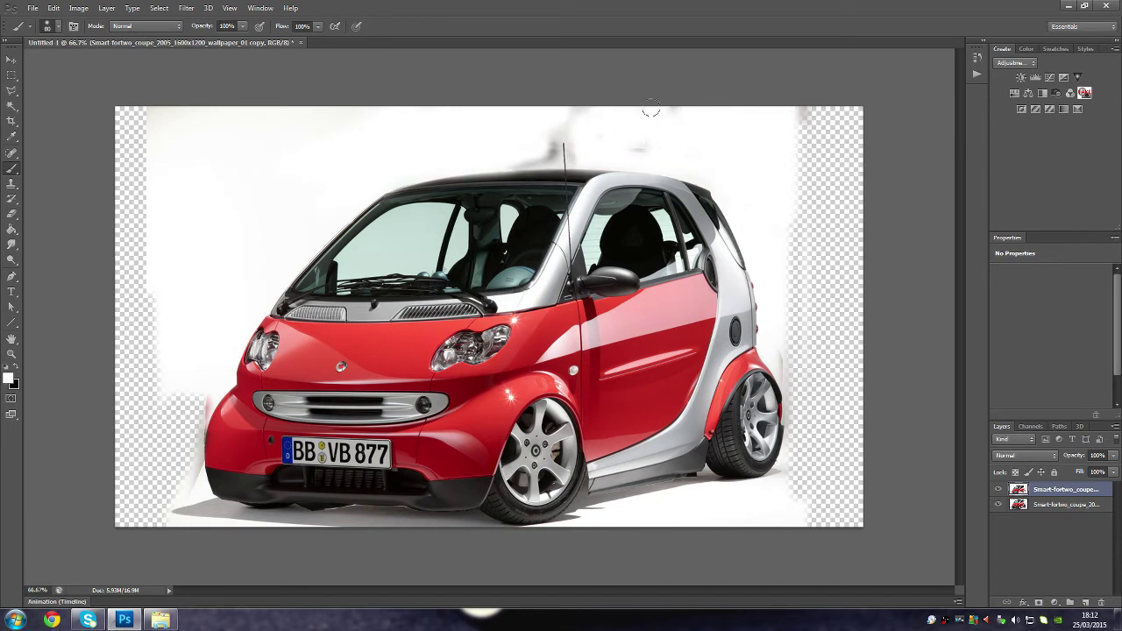
{"action": "mouse_move", "coordinate": [572, 151]}
{"action": "left_mouse_down"}
{"action": "mouse_move", "coordinate": [601, 138]}
{"action": "mouse_move", "coordinate": [508, 165]}
{"action": "left_mouse_up"}
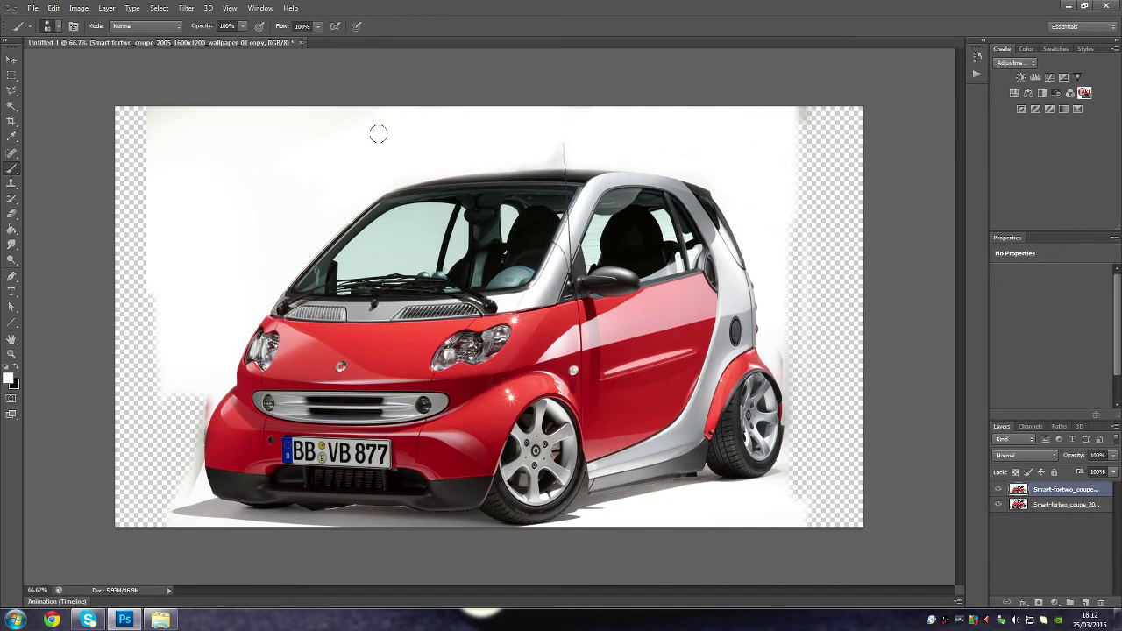
{"action": "mouse_move", "coordinate": [180, 314]}
{"action": "left_mouse_down"}
{"action": "mouse_move", "coordinate": [202, 412]}
{"action": "mouse_move", "coordinate": [170, 470]}
{"action": "mouse_move", "coordinate": [186, 518]}
{"action": "left_mouse_up"}
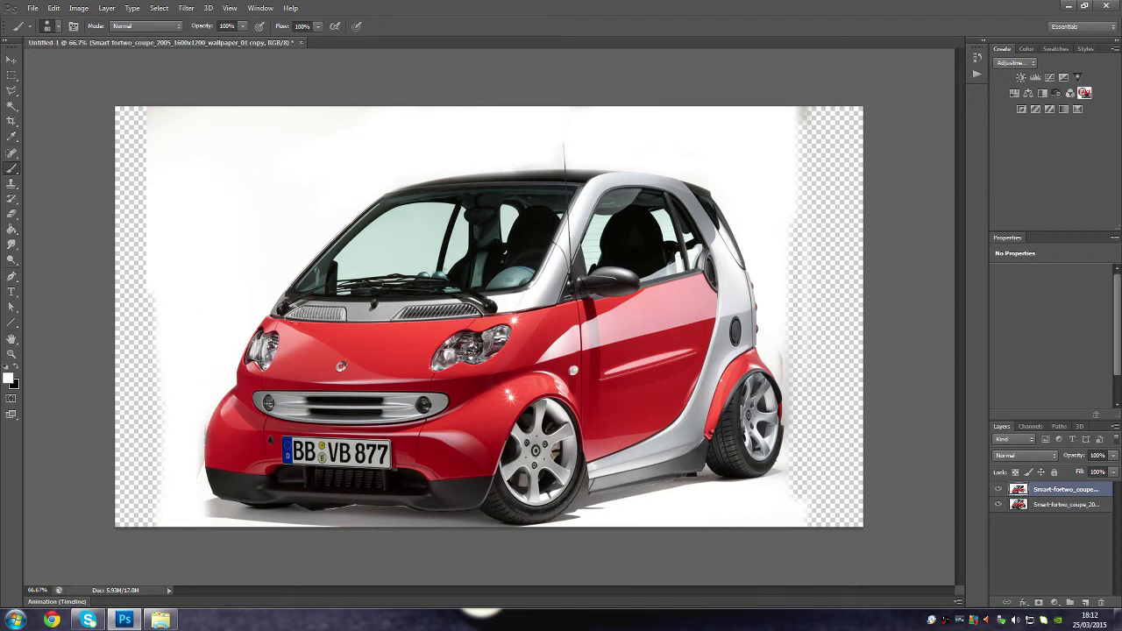
Nudge the car layer slightly right with the Move tool
{"action": "key", "text": "v"}
{"action": "key", "text": "Right"}
{"action": "key", "text": "Right"}
{"action": "key", "text": "Right"}
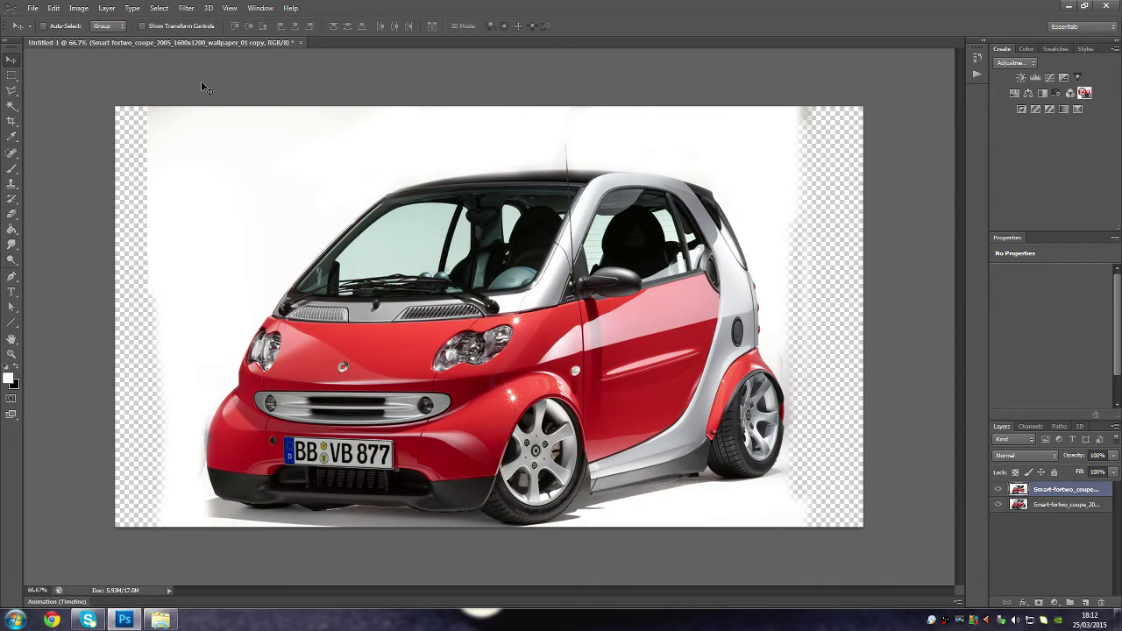
{"action": "left_click", "coordinate": [33, 8]}
{"action": "left_click", "coordinate": [53, 40]}
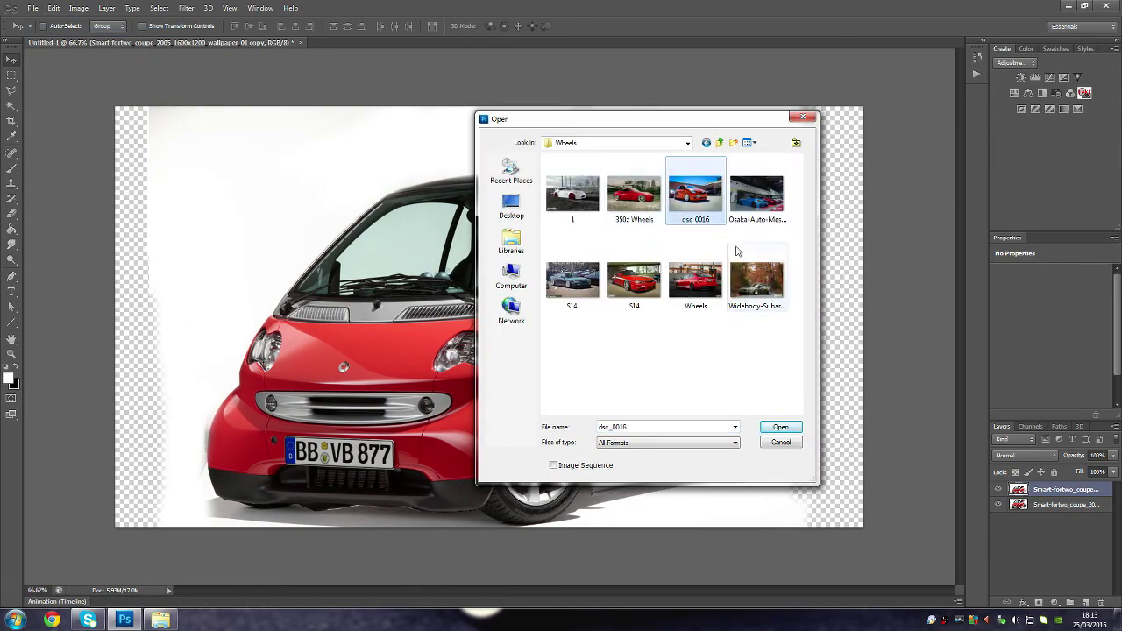
Open dsc_0016.jpg, lasso around the orange car's white steel front wheel and copy it
{"action": "double_click", "coordinate": [697, 202]}
{"action": "scroll", "coordinate": [175, 360], "scroll_direction": "up", "scroll_amount": 5}
{"action": "left_click", "coordinate": [20, 93]}
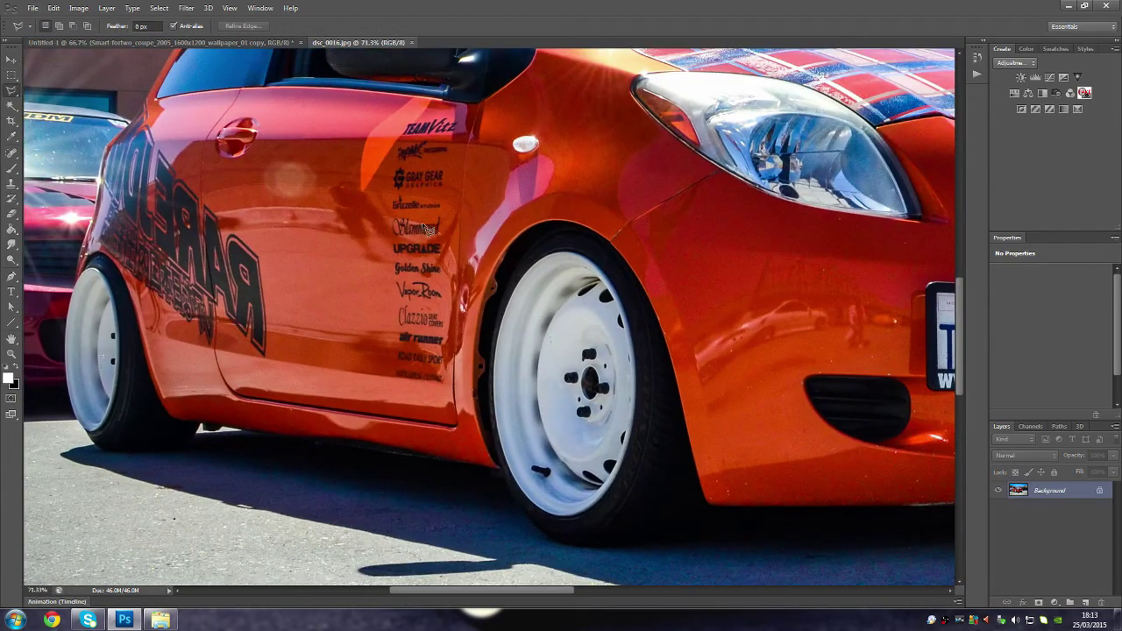
{"action": "mouse_move", "coordinate": [602, 544]}
{"action": "left_mouse_down"}
{"action": "mouse_move", "coordinate": [697, 524]}
{"action": "mouse_move", "coordinate": [685, 437]}
{"action": "left_mouse_up"}
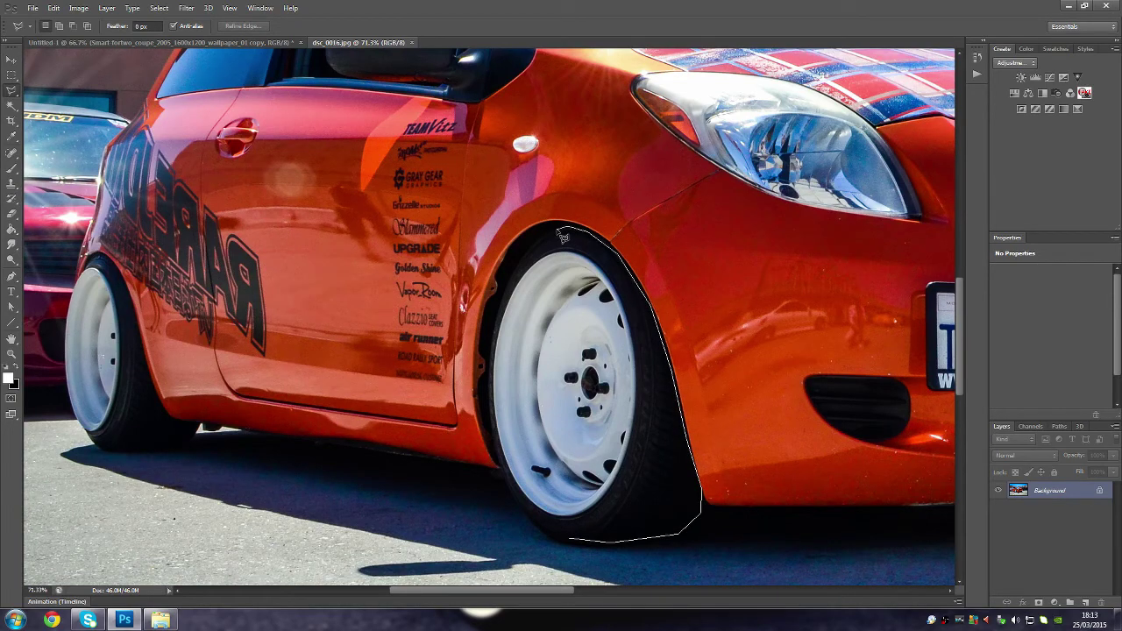
{"action": "left_click_drag", "start_coordinate": [517, 286], "coordinate": [498, 337]}
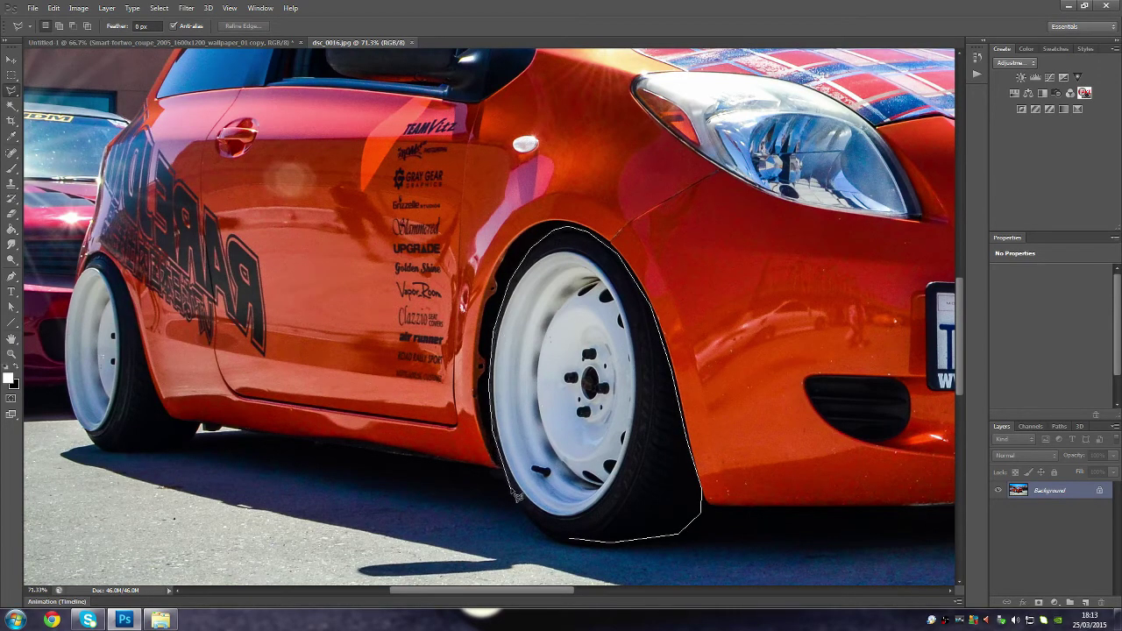
{"action": "left_click_drag", "start_coordinate": [567, 546], "coordinate": [565, 543]}
{"action": "key", "text": "ctrl+c"}
Paste the white steel wheel into the Smart document and scale it over the front wheel
{"action": "left_click", "coordinate": [79, 42]}
{"action": "key", "text": "ctrl+v"}
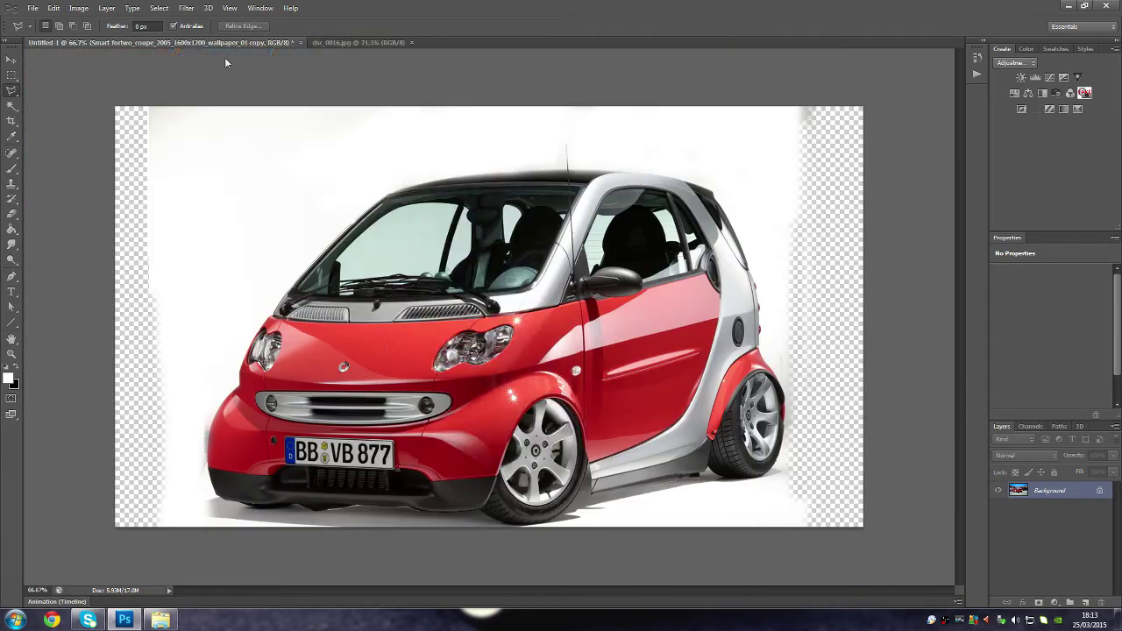
{"action": "key", "text": "ctrl+t"}
{"action": "left_click_drag", "start_coordinate": [488, 317], "coordinate": [440, 345]}
{"action": "left_click_drag", "start_coordinate": [531, 501], "coordinate": [555, 488]}
{"action": "left_click_drag", "start_coordinate": [490, 388], "coordinate": [543, 458]}
{"action": "left_click_drag", "start_coordinate": [602, 375], "coordinate": [593, 397]}
{"action": "left_click_drag", "start_coordinate": [543, 462], "coordinate": [539, 460]}
{"action": "key", "text": "v"}
{"action": "key", "text": "Return"}
Refine the wheel's size and position in the arch and move Layer 1 beneath the car body
{"action": "left_click_drag", "start_coordinate": [554, 433], "coordinate": [550, 433]}
{"action": "left_click_drag", "start_coordinate": [589, 396], "coordinate": [597, 419]}
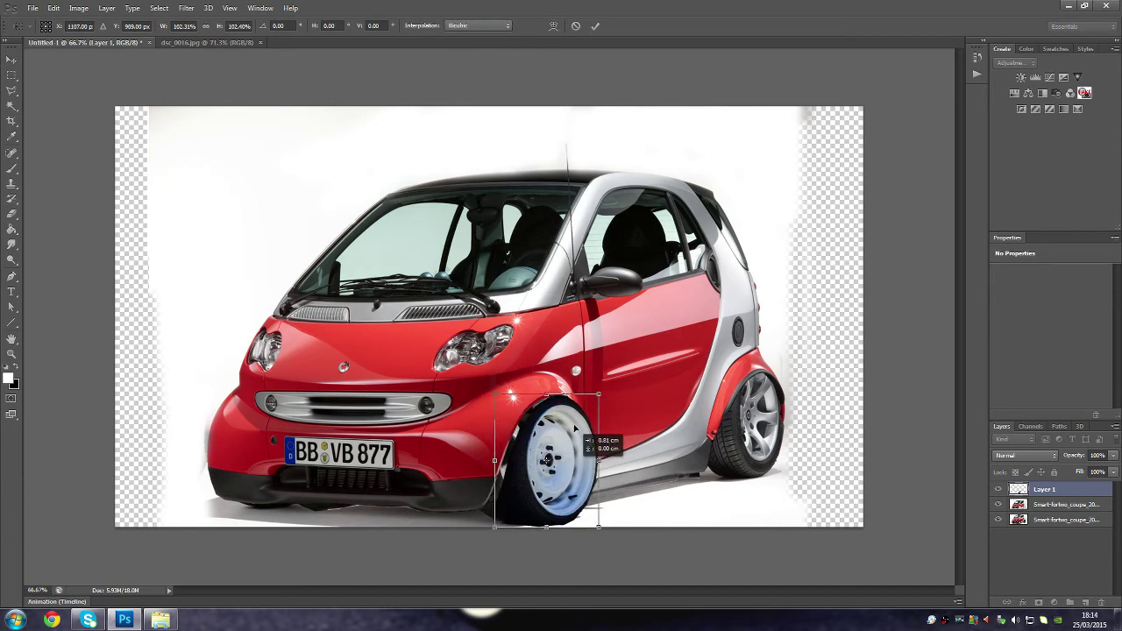
{"action": "left_click_drag", "start_coordinate": [485, 459], "coordinate": [492, 458]}
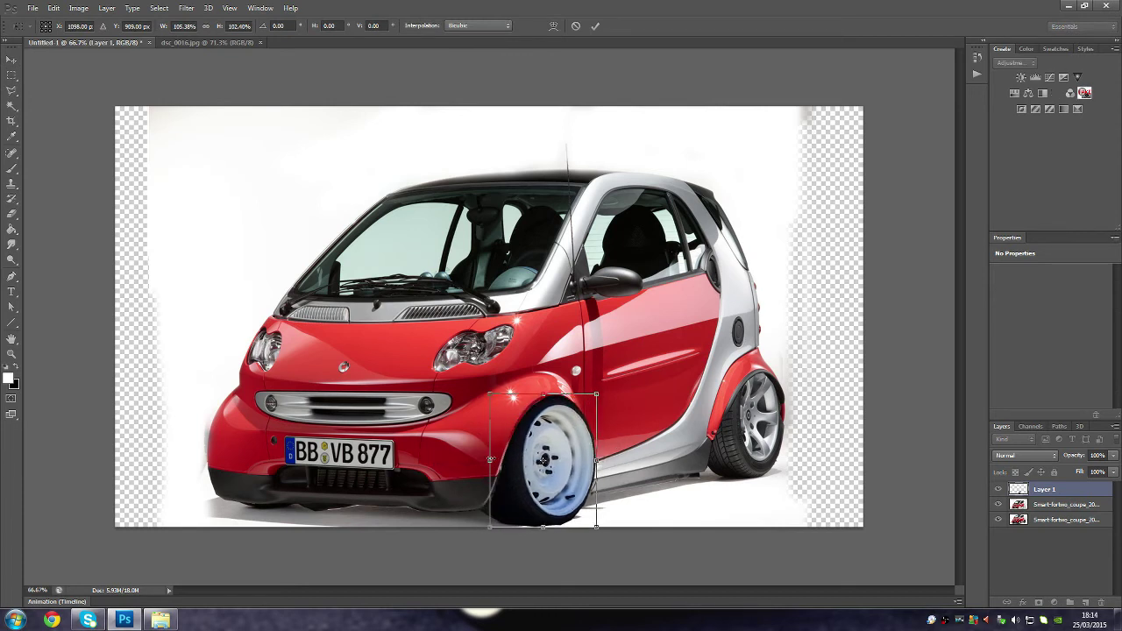
{"action": "left_click_drag", "start_coordinate": [560, 447], "coordinate": [553, 447]}
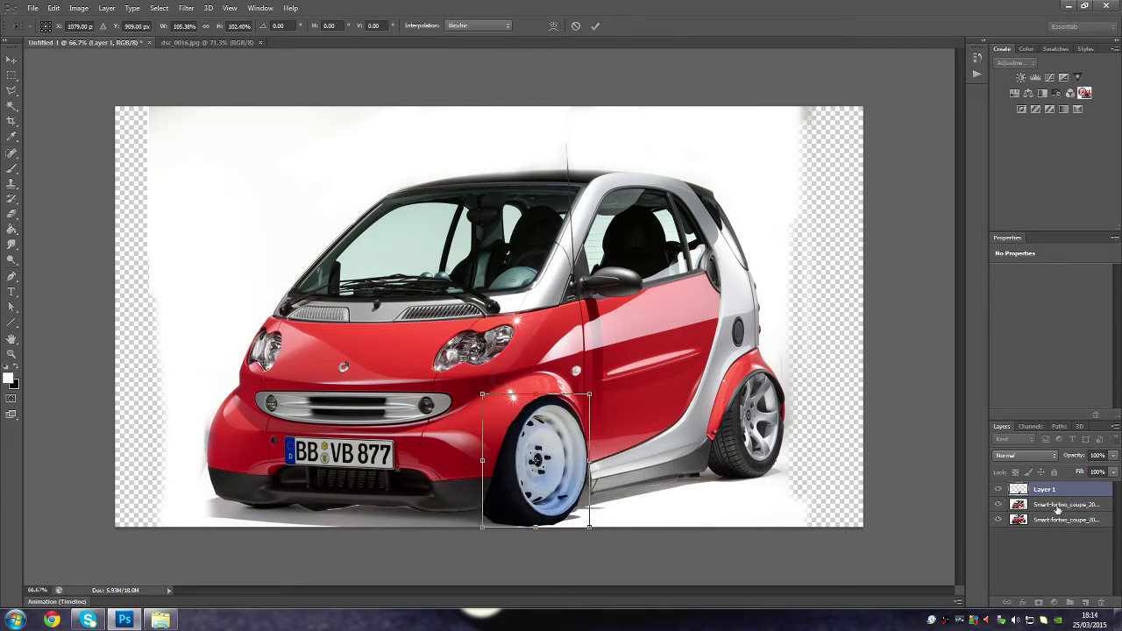
{"action": "left_click", "coordinate": [595, 25]}
{"action": "left_click_drag", "start_coordinate": [1064, 490], "coordinate": [1064, 512]}
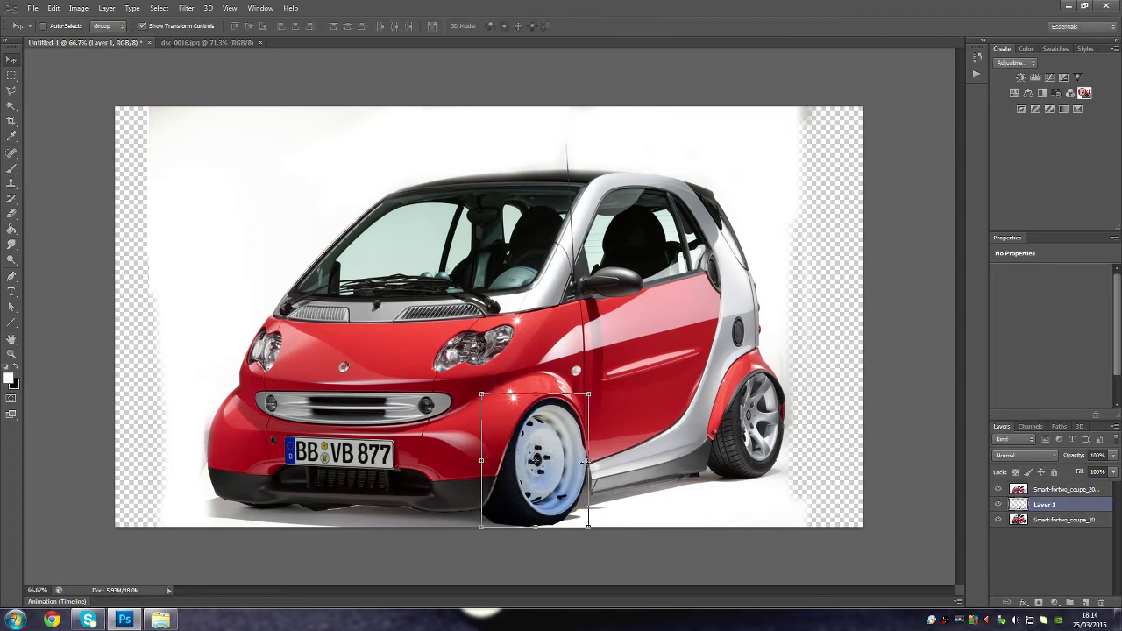
{"action": "left_click_drag", "start_coordinate": [595, 523], "coordinate": [593, 499]}
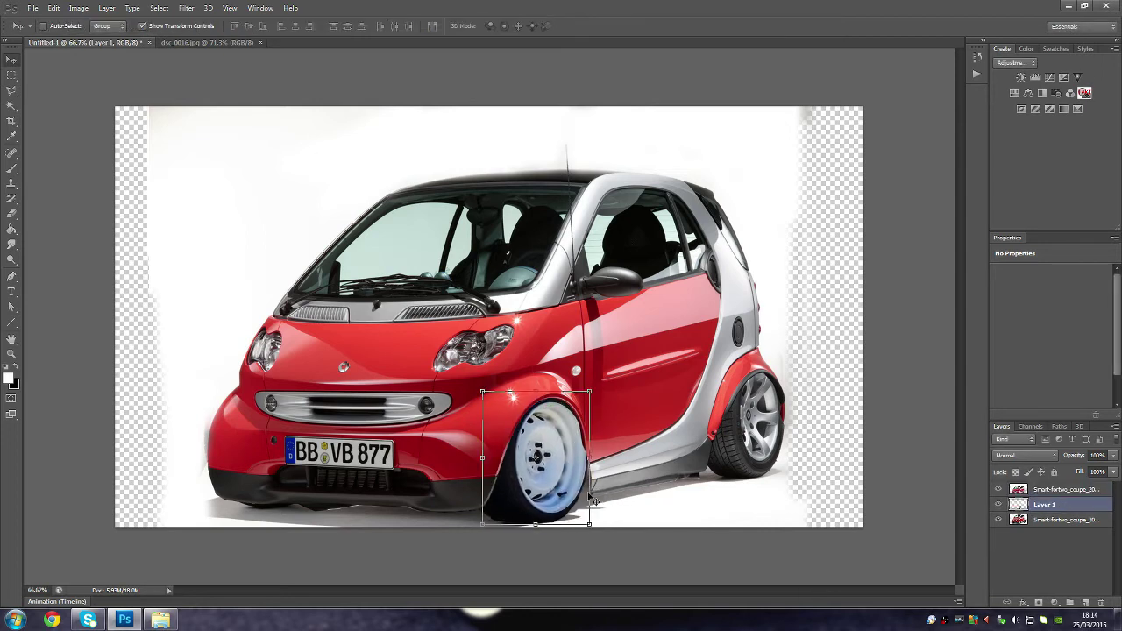
{"action": "left_click_drag", "start_coordinate": [536, 457], "coordinate": [537, 454]}
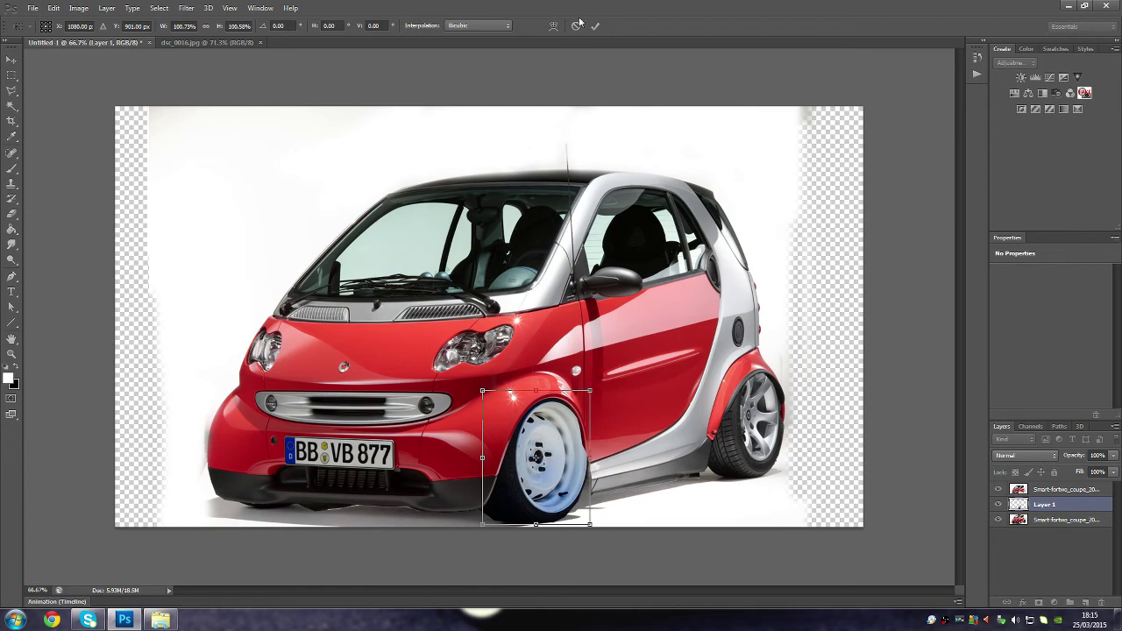
{"action": "key", "text": "Return"}
Hide the top car layer and lasso an outline around the new front wheel
{"action": "left_click", "coordinate": [182, 27]}
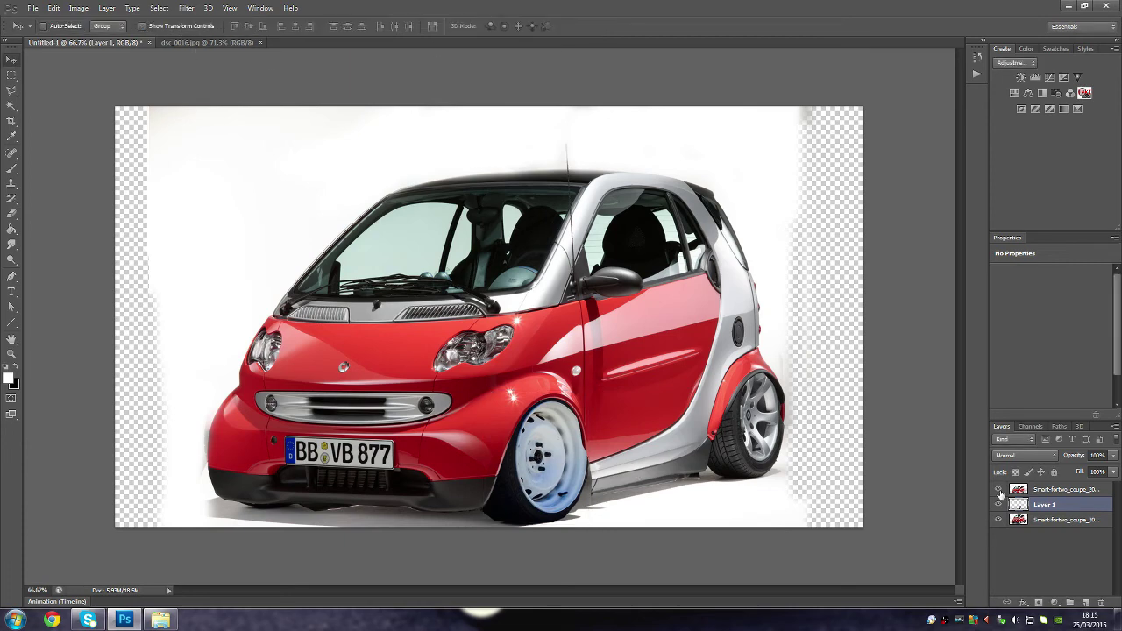
{"action": "left_click", "coordinate": [998, 489]}
{"action": "key", "text": "l"}
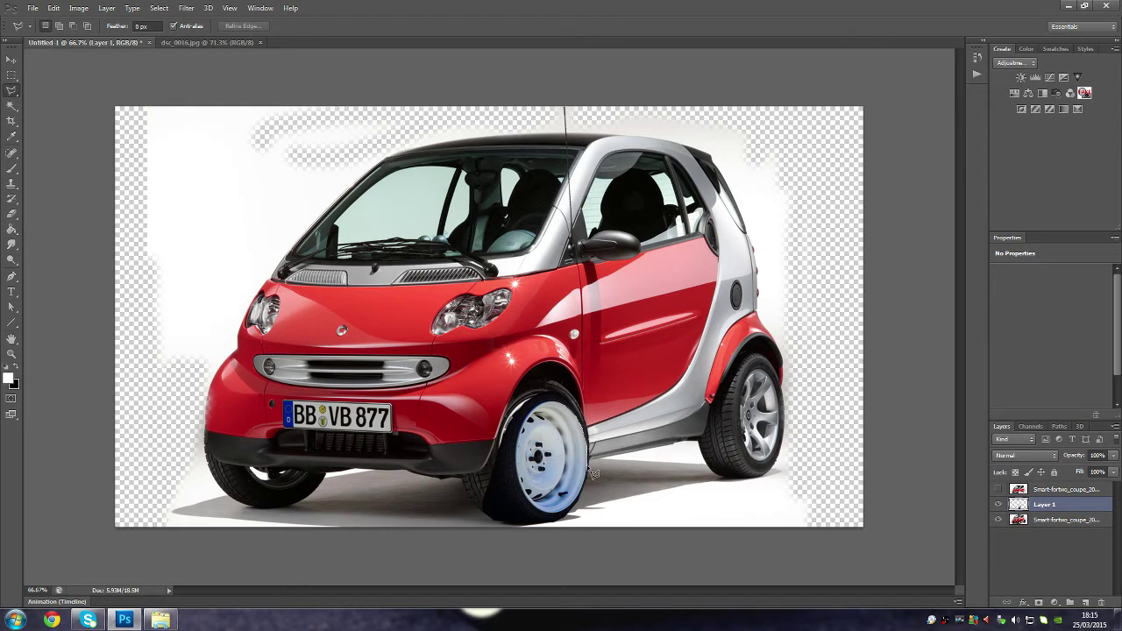
{"action": "left_click_drag", "start_coordinate": [580, 509], "coordinate": [628, 448]}
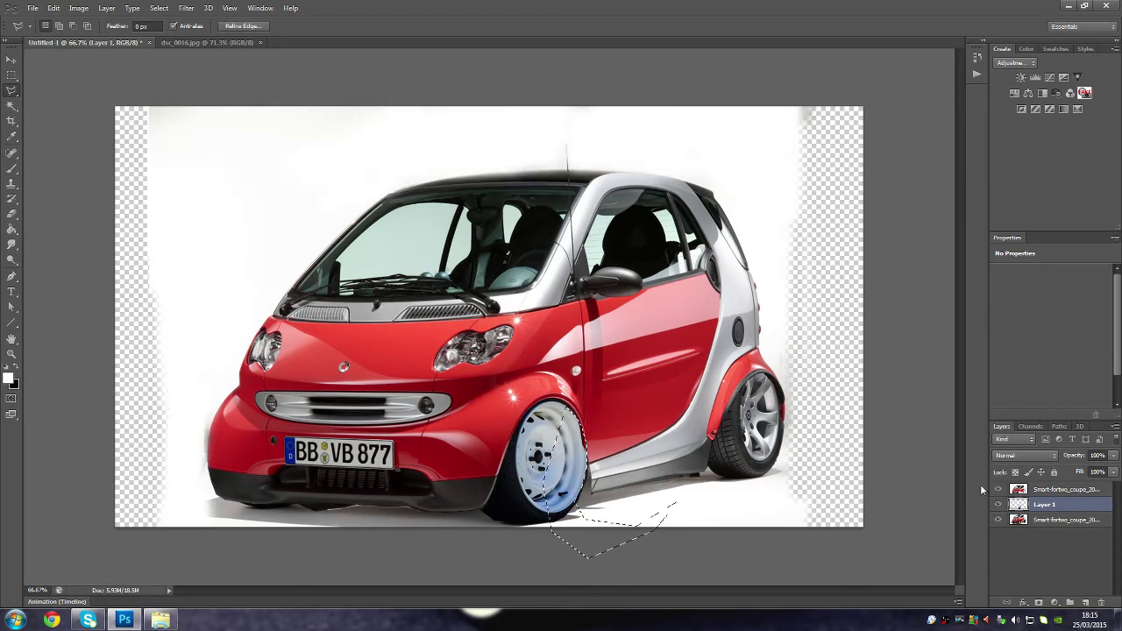
{"action": "left_click_drag", "start_coordinate": [607, 427], "coordinate": [576, 456]}
{"action": "key", "text": "alt+bracketright"}
Deselect, make Layer 1 active, and return to dsc_0016.jpg with the selection cleared
{"action": "key", "text": "ctrl+d"}
{"action": "left_click", "coordinate": [12, 60]}
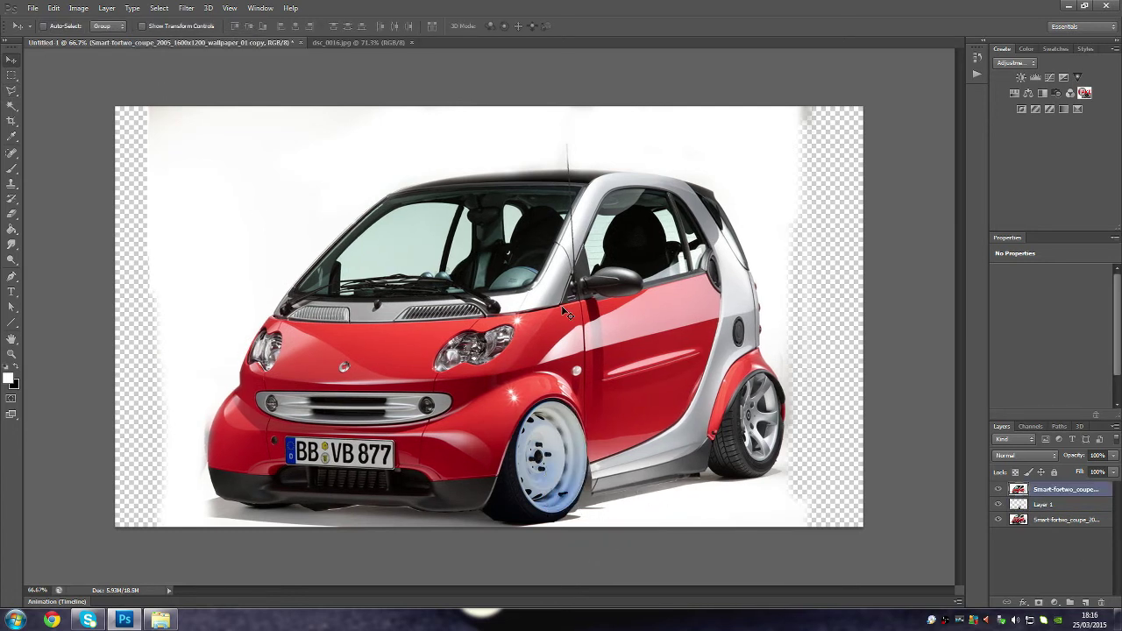
{"action": "left_click", "coordinate": [1077, 506]}
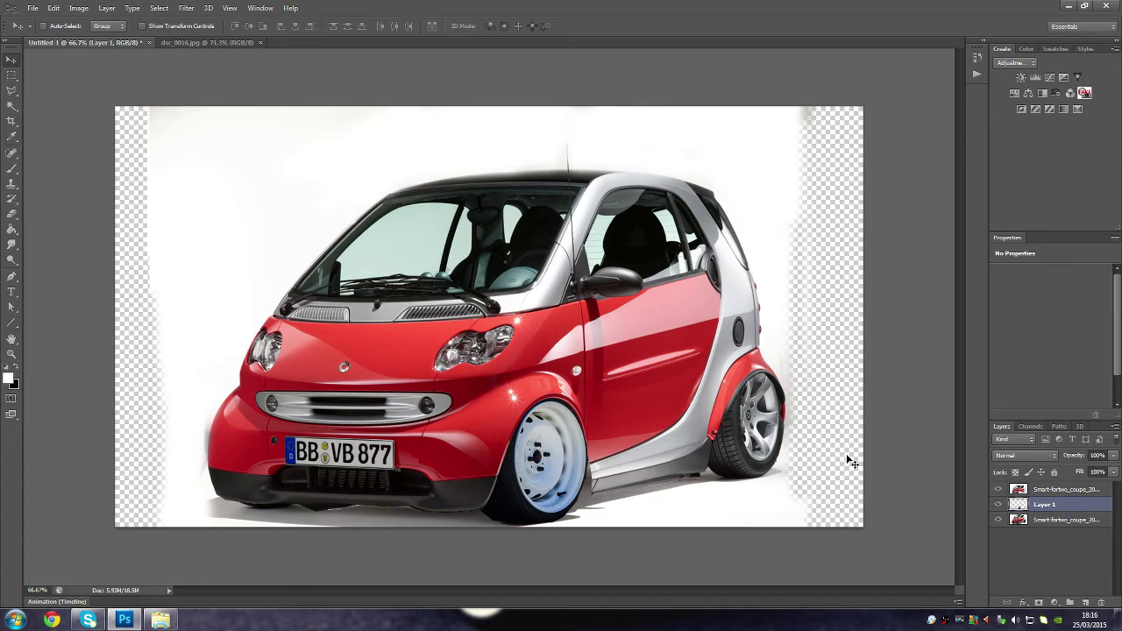
{"action": "key", "text": "ctrl+Tab"}
{"action": "key", "text": "l"}
{"action": "key", "text": "ctrl+d"}
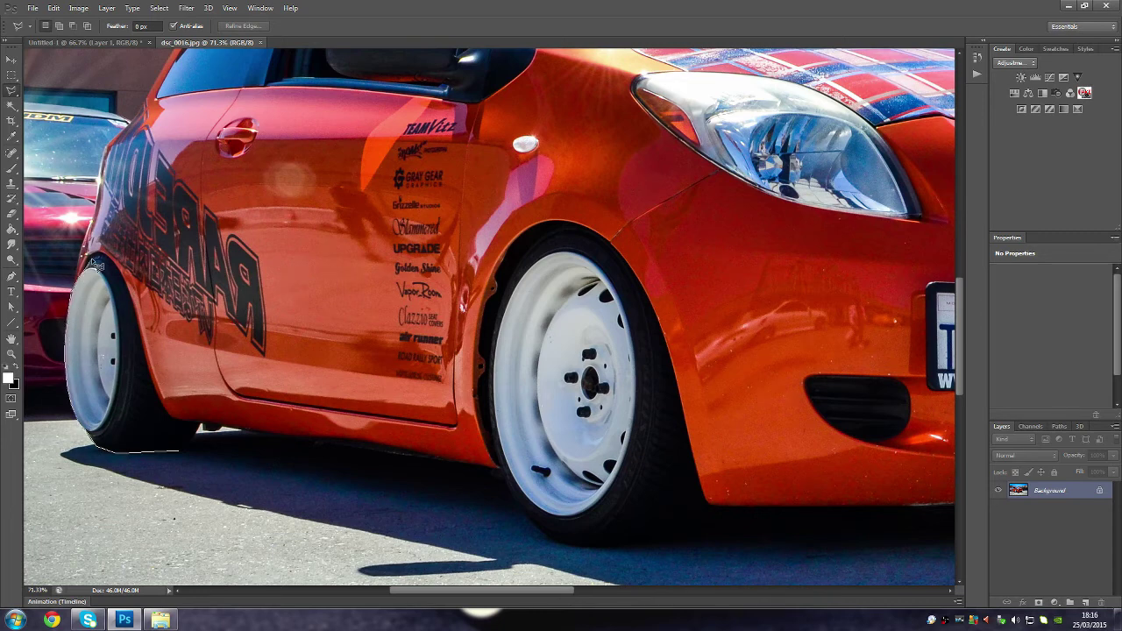
Lasso the orange car's rear wheel, bring it in as Layer 2, and scale it onto the rear arch
{"action": "left_click_drag", "start_coordinate": [143, 344], "coordinate": [187, 445]}
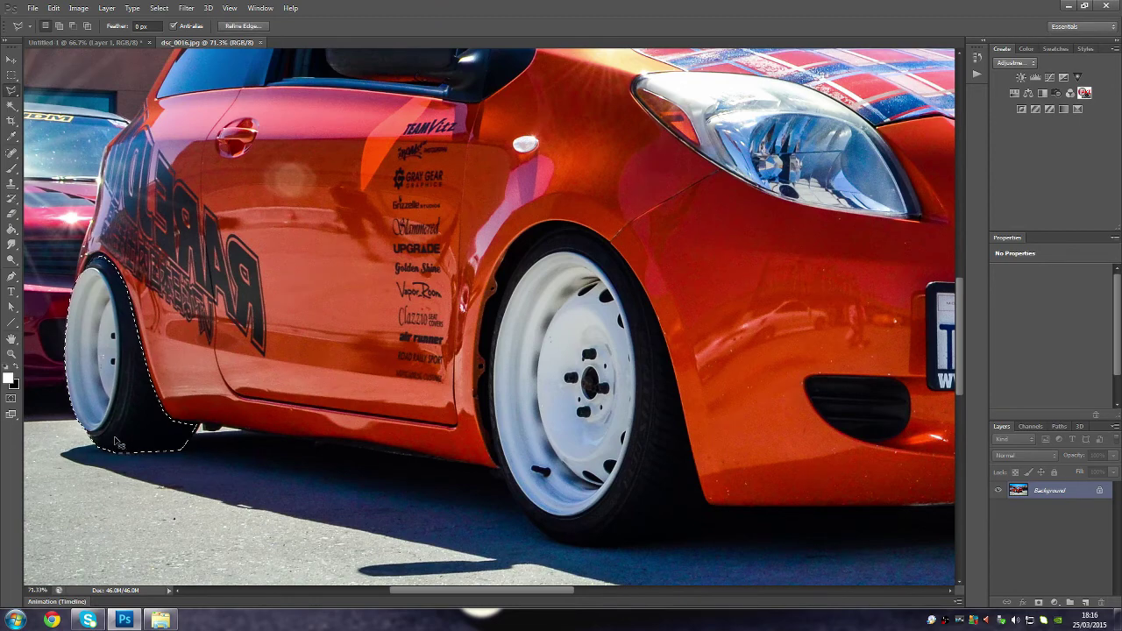
{"action": "left_click_drag", "start_coordinate": [1046, 499], "coordinate": [1046, 487]}
{"action": "key", "text": "ctrl+t"}
{"action": "mouse_move", "coordinate": [511, 298]}
{"action": "left_mouse_down"}
{"action": "mouse_move", "coordinate": [388, 298]}
{"action": "mouse_move", "coordinate": [760, 400]}
{"action": "left_mouse_up"}
{"action": "left_click_drag", "start_coordinate": [664, 326], "coordinate": [689, 361]}
{"action": "mouse_move", "coordinate": [767, 422]}
{"action": "left_mouse_down"}
{"action": "mouse_move", "coordinate": [787, 426]}
{"action": "mouse_move", "coordinate": [700, 449]}
{"action": "mouse_move", "coordinate": [771, 430]}
{"action": "mouse_move", "coordinate": [755, 425]}
{"action": "mouse_move", "coordinate": [765, 421]}
{"action": "left_mouse_up"}
{"action": "left_click_drag", "start_coordinate": [686, 423], "coordinate": [674, 424]}
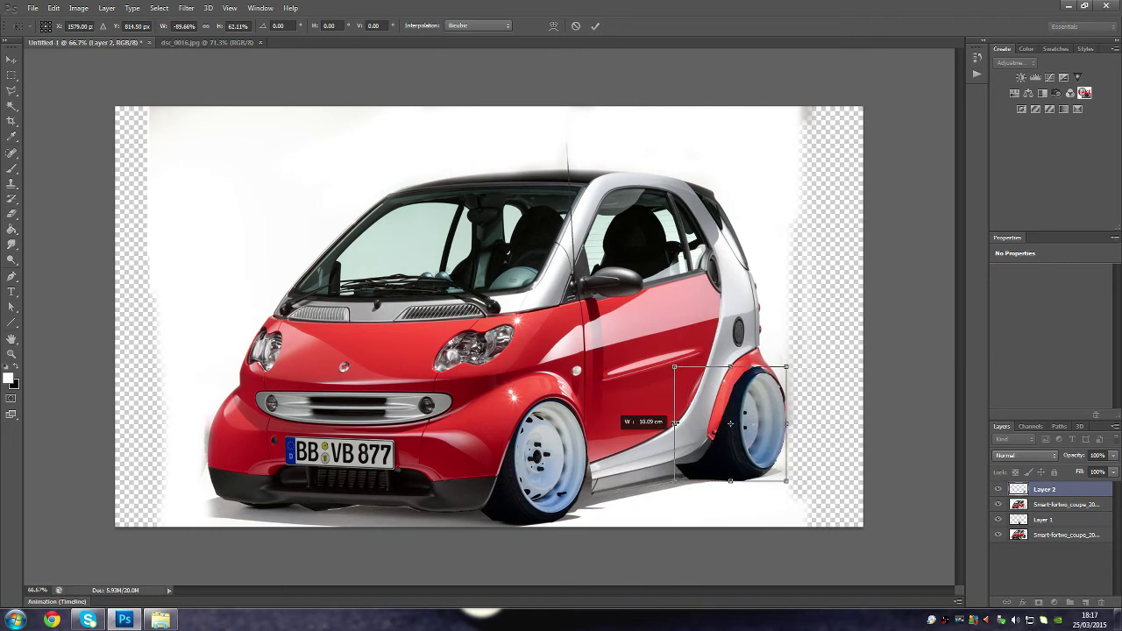
Apply the size, send Layer 2 beneath the car body, and nudge it slightly right
{"action": "left_click", "coordinate": [596, 26]}
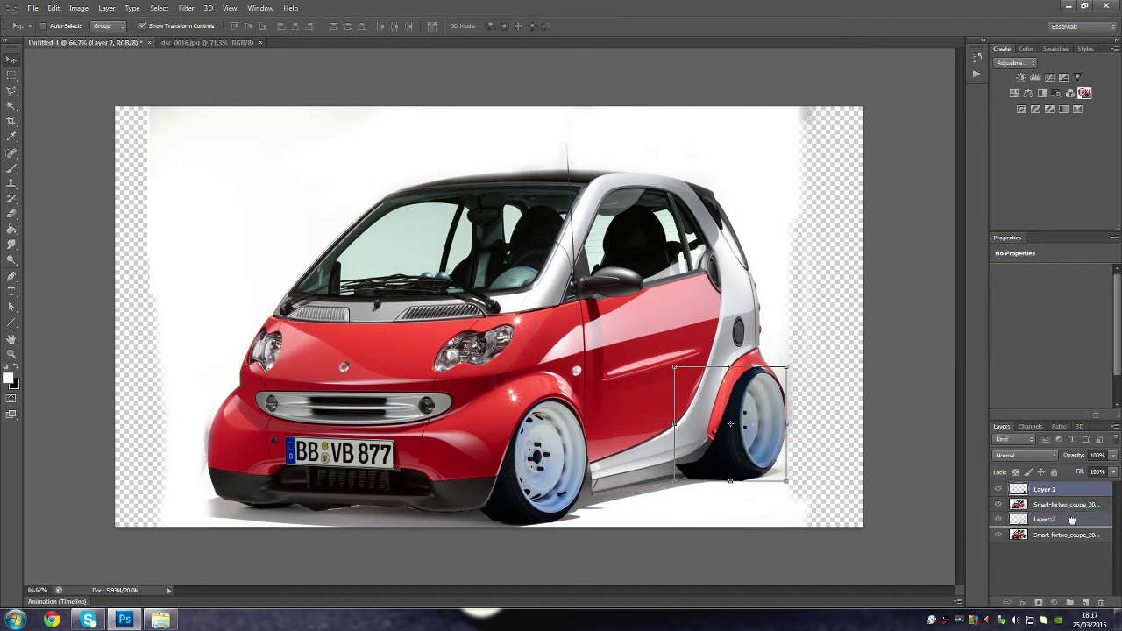
{"action": "key", "text": "ctrl+["}
{"action": "key", "text": "Right"}
{"action": "key", "text": "Right"}
{"action": "key", "text": "Right"}
{"action": "key", "text": "Right"}
{"action": "key", "text": "Right"}
{"action": "key", "text": "Right"}
{"action": "key", "text": "l"}
{"action": "scroll", "coordinate": [637, 587], "scroll_direction": "up", "scroll_amount": 4}
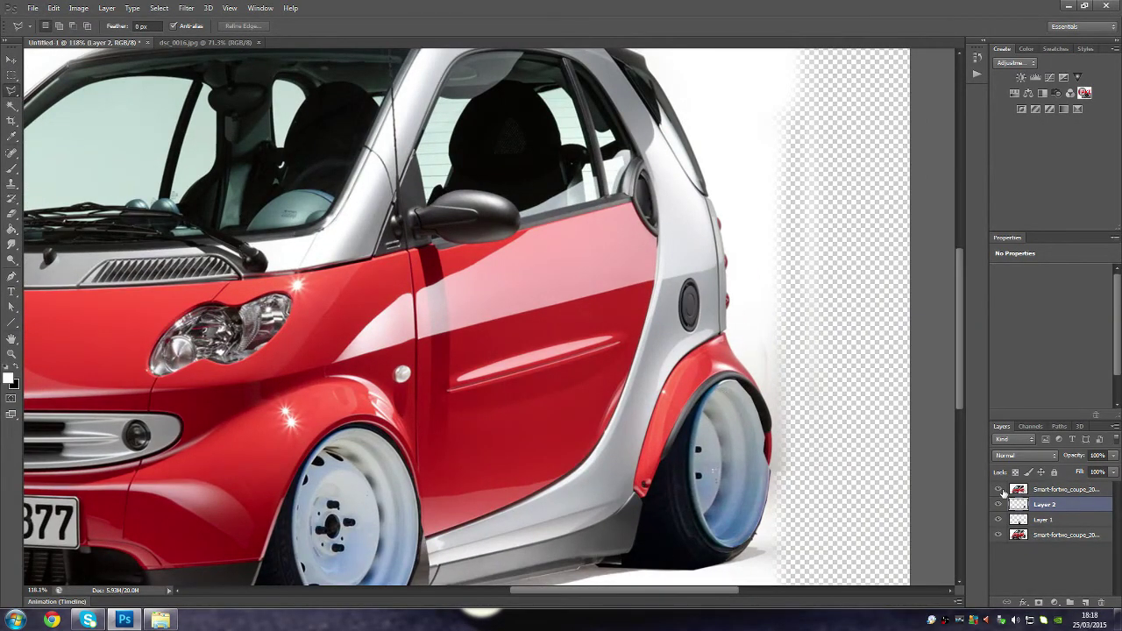
{"action": "scroll", "coordinate": [714, 399], "scroll_direction": "down", "scroll_amount": 3}
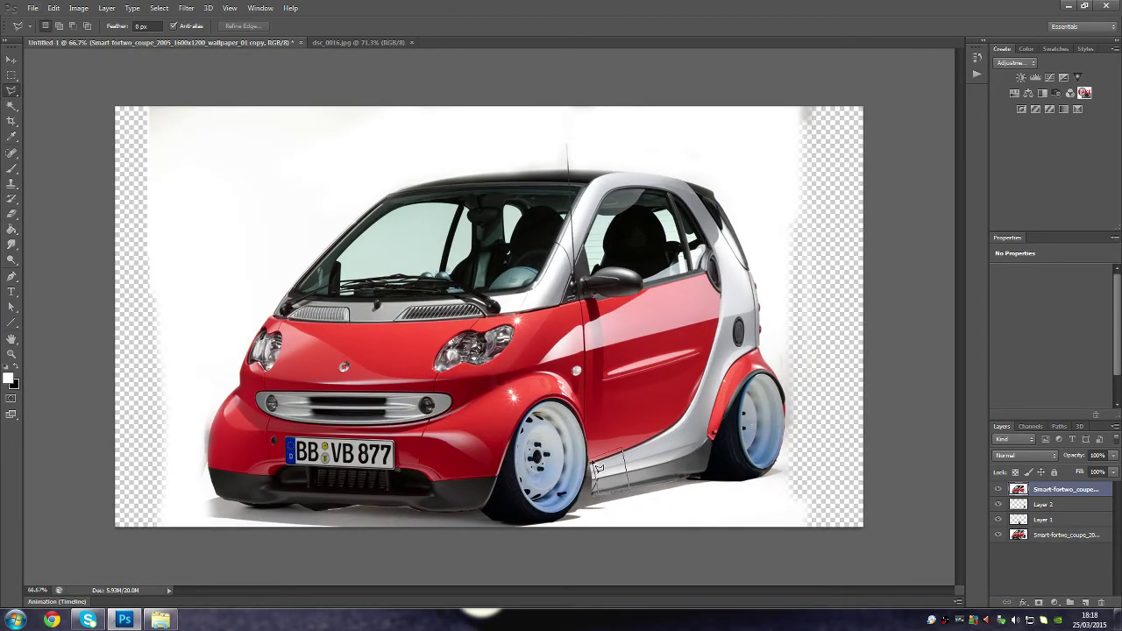
Duplicate the grey sill piece to Layer 3, slide it left, and scale it to about 88%
{"action": "key", "text": "ctrl+j"}
{"action": "key", "text": "v"}
{"action": "left_click_drag", "start_coordinate": [618, 465], "coordinate": [591, 469]}
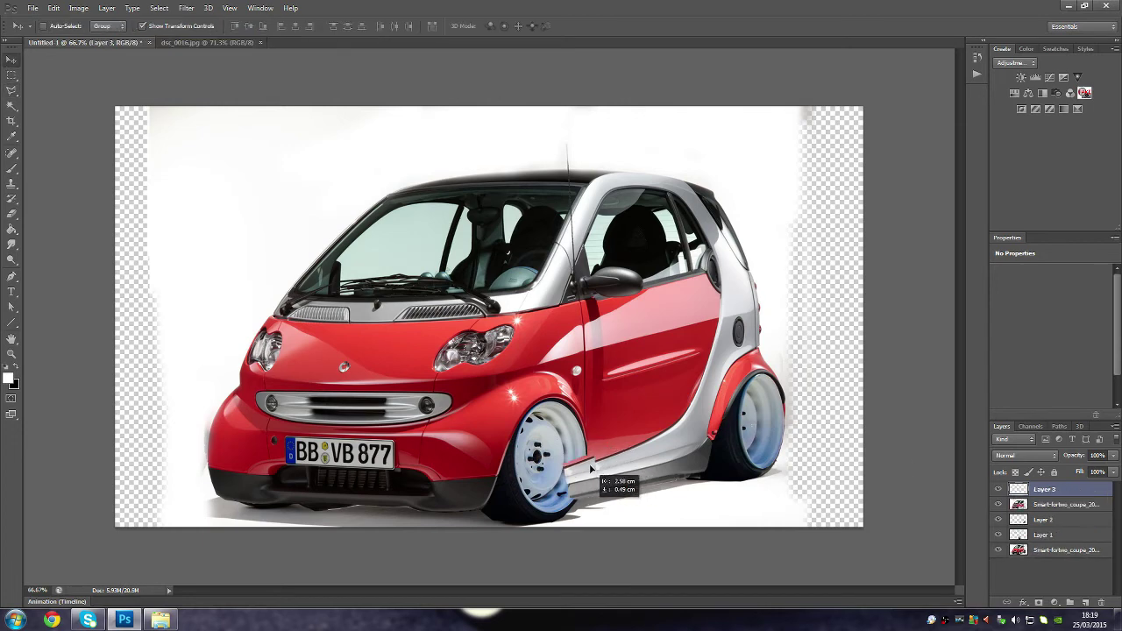
{"action": "scroll", "coordinate": [613, 442], "scroll_direction": "up", "scroll_amount": 3}
{"action": "key", "text": "ctrl+t"}
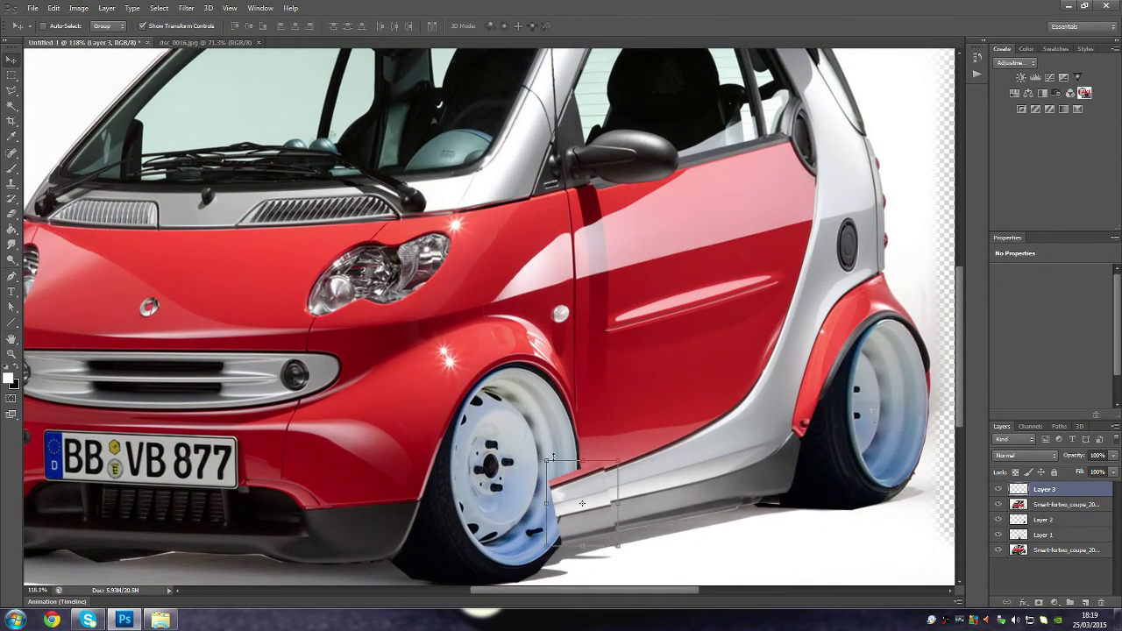
{"action": "left_click_drag", "start_coordinate": [547, 457], "coordinate": [551, 463]}
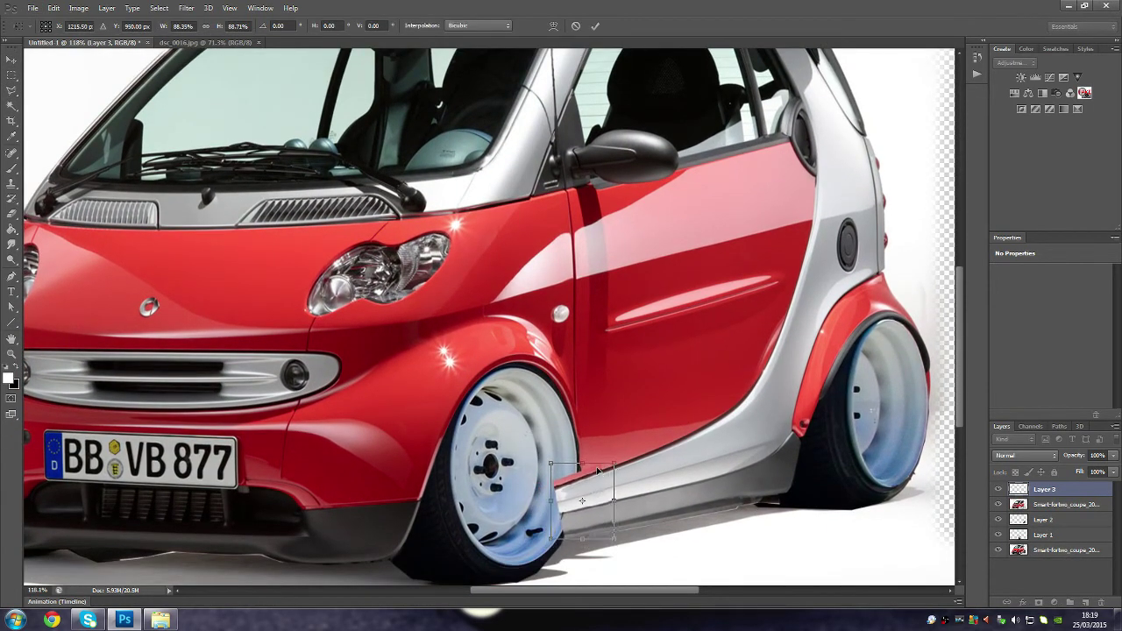
{"action": "left_click_drag", "start_coordinate": [581, 464], "coordinate": [581, 467]}
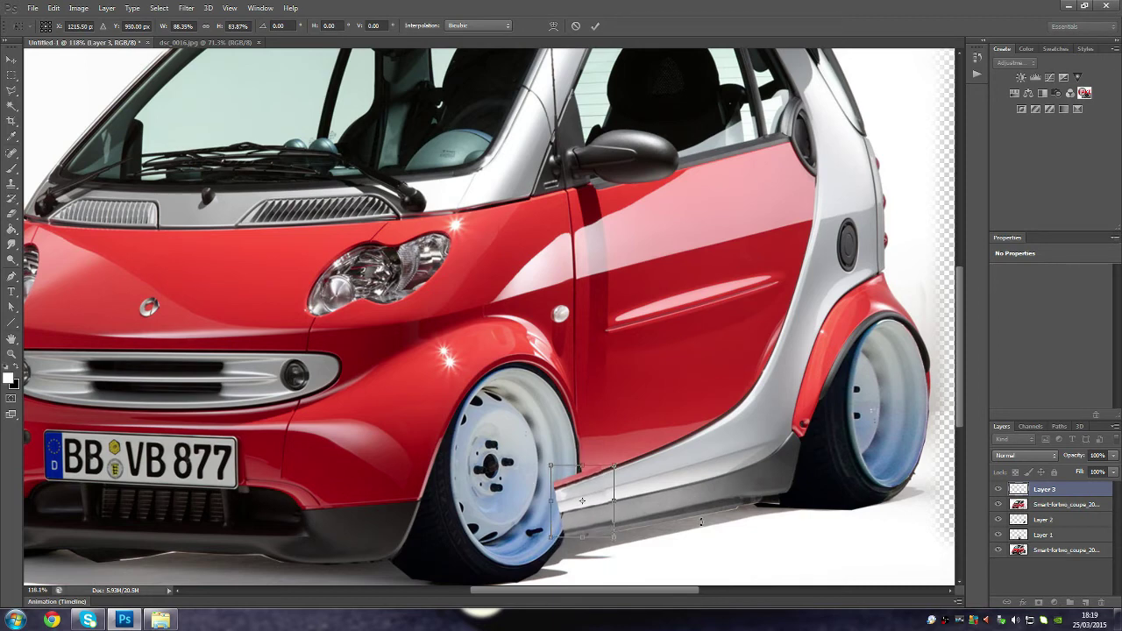
{"action": "left_click_drag", "start_coordinate": [580, 467], "coordinate": [580, 463]}
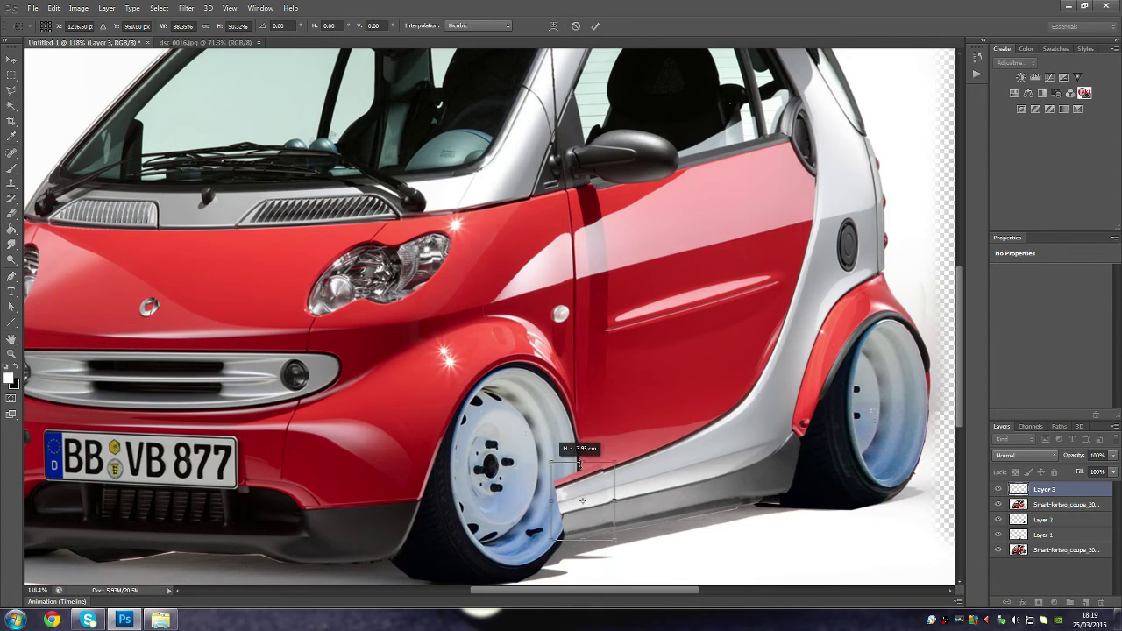
{"action": "key", "text": "Return"}
Hide Layer 3, then lasso and delete the blue overspill behind the front wheel
{"action": "left_click", "coordinate": [997, 489]}
{"action": "key", "text": "l"}
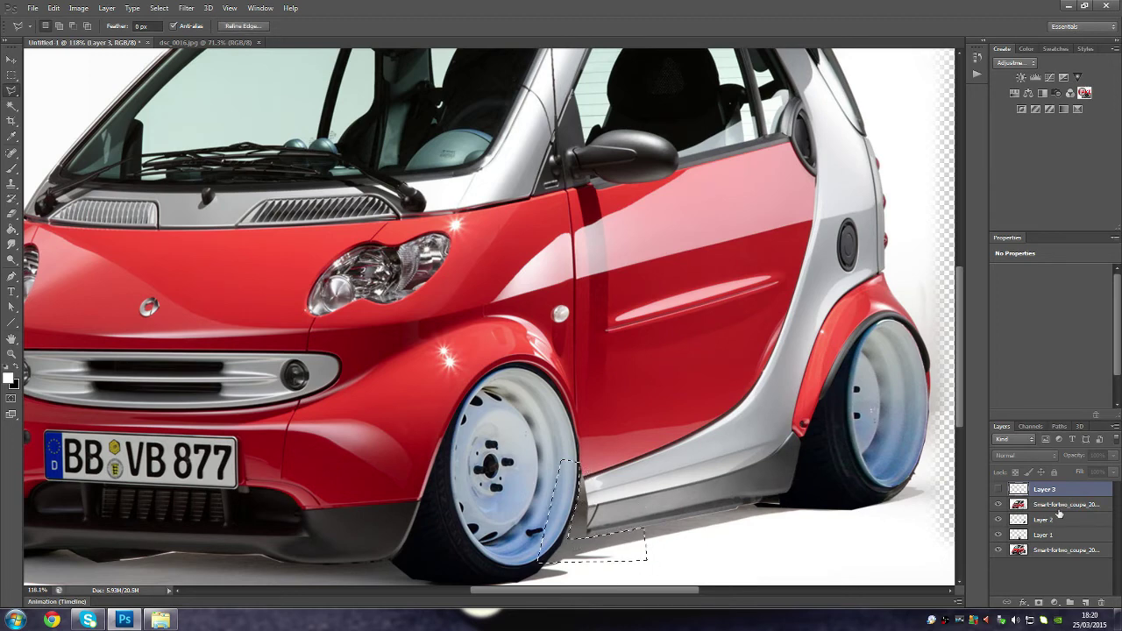
{"action": "left_click_drag", "start_coordinate": [640, 508], "coordinate": [568, 510]}
{"action": "key", "text": "Delete"}
{"action": "key", "text": "ctrl+d"}
Switch to the Eraser with a 10 px brush size
{"action": "key", "text": "e"}
{"action": "scroll", "coordinate": [635, 544], "scroll_direction": "up", "scroll_amount": 5}
{"action": "left_click", "coordinate": [50, 26]}
{"action": "type", "text": "10"}
{"action": "key", "text": "Return"}
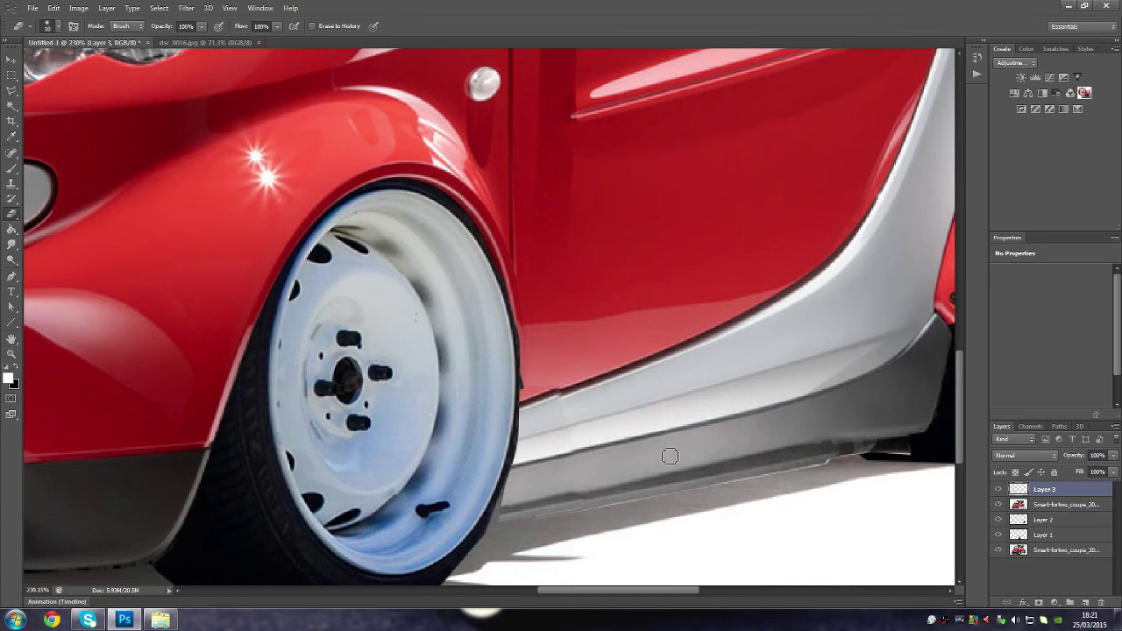
Erase the stray bits where the front wheel meets the sill
{"action": "scroll", "coordinate": [560, 386], "scroll_direction": "down", "scroll_amount": 2}
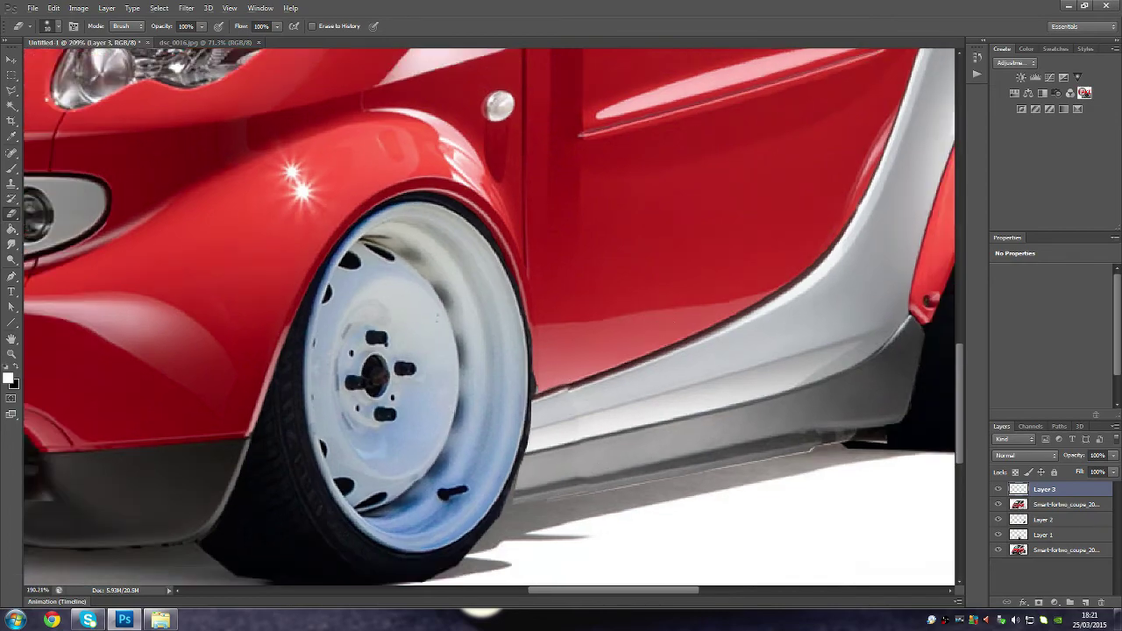
{"action": "scroll", "coordinate": [623, 471], "scroll_direction": "down", "scroll_amount": 3}
{"action": "scroll", "coordinate": [639, 500], "scroll_direction": "up", "scroll_amount": 5}
{"action": "scroll", "coordinate": [621, 496], "scroll_direction": "up", "scroll_amount": 1}
{"action": "left_click_drag", "start_coordinate": [606, 477], "coordinate": [586, 475]}
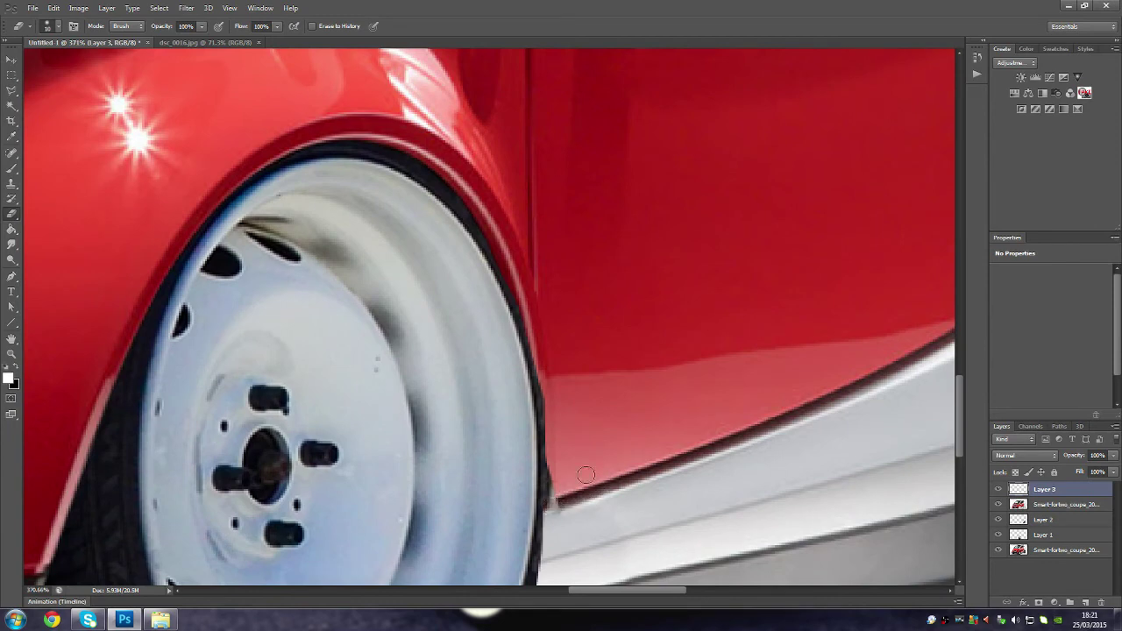
{"action": "scroll", "coordinate": [604, 464], "scroll_direction": "down", "scroll_amount": 2}
{"action": "scroll", "coordinate": [613, 453], "scroll_direction": "down", "scroll_amount": 2}
{"action": "scroll", "coordinate": [578, 456], "scroll_direction": "up", "scroll_amount": 4}
Copy a red door patch to Layer 4, cover the gap, trim its corner along the body line, and zoom to fit
{"action": "key", "text": "m"}
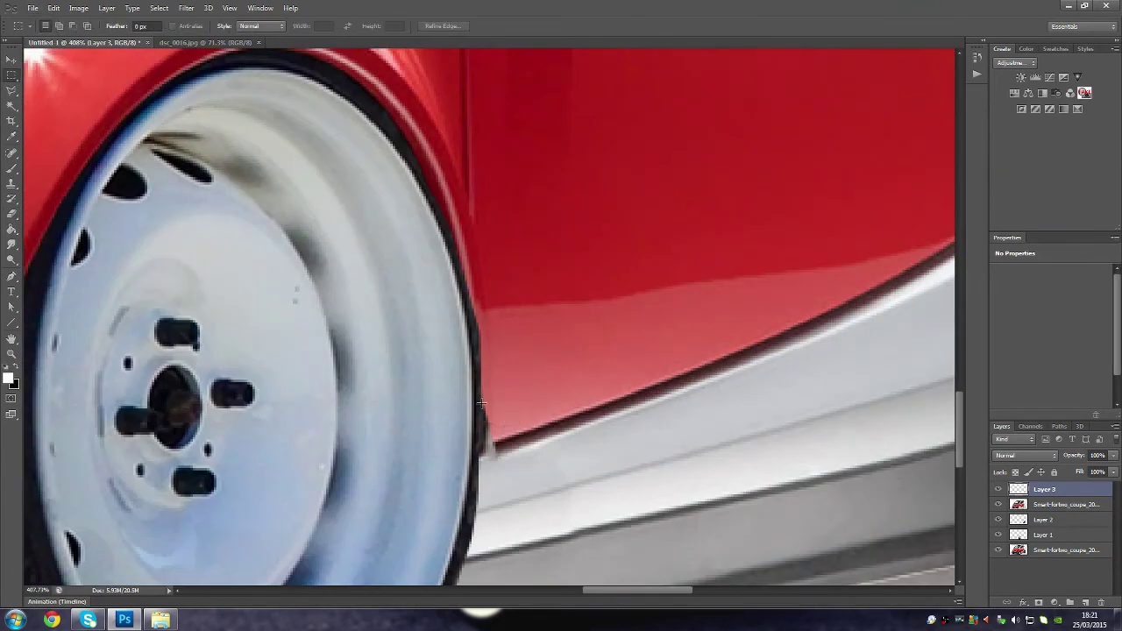
{"action": "mouse_move", "coordinate": [482, 399]}
{"action": "left_mouse_down"}
{"action": "mouse_move", "coordinate": [529, 457]}
{"action": "mouse_move", "coordinate": [543, 384]}
{"action": "mouse_move", "coordinate": [522, 419]}
{"action": "left_mouse_up"}
{"action": "left_click", "coordinate": [1081, 507]}
{"action": "key", "text": "ctrl+j"}
{"action": "key", "text": "v"}
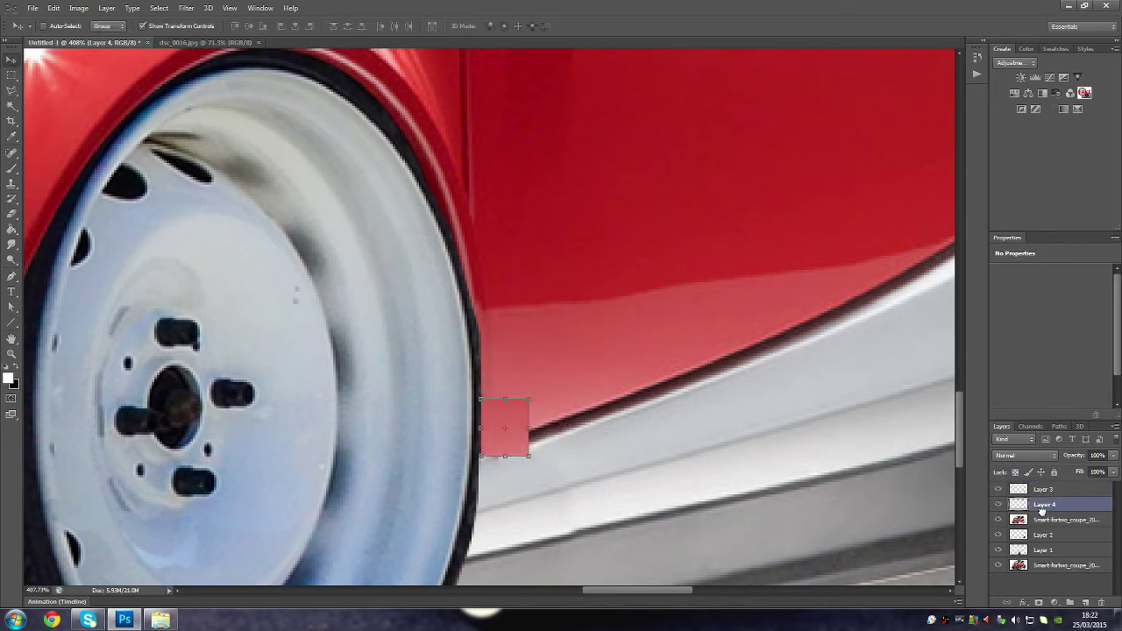
{"action": "key", "text": "e"}
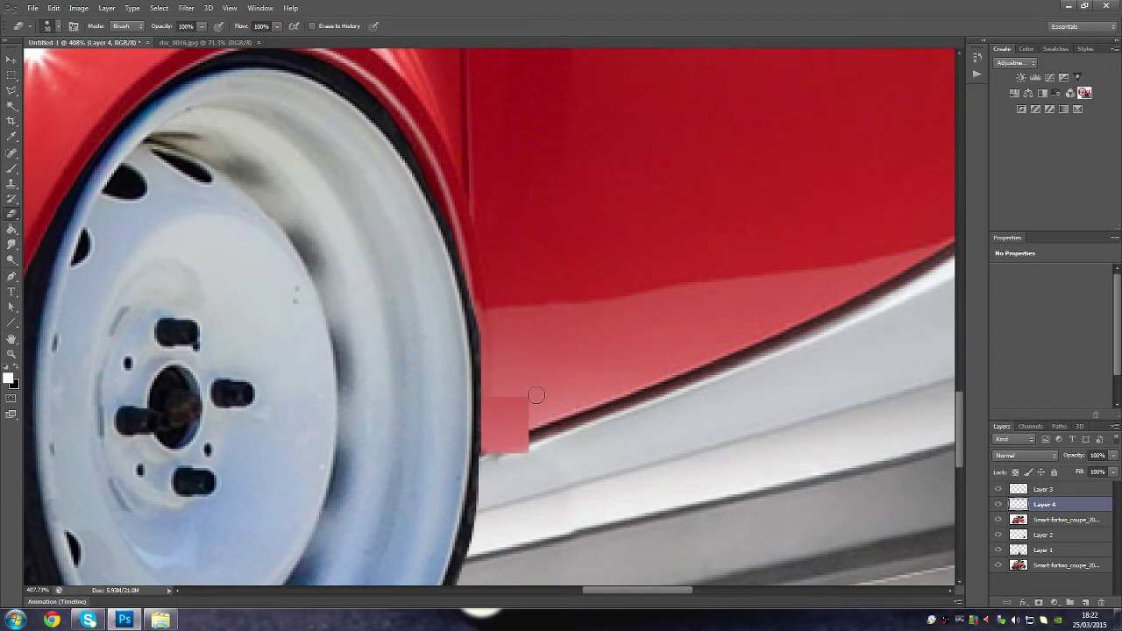
{"action": "left_click_drag", "start_coordinate": [533, 448], "coordinate": [457, 461]}
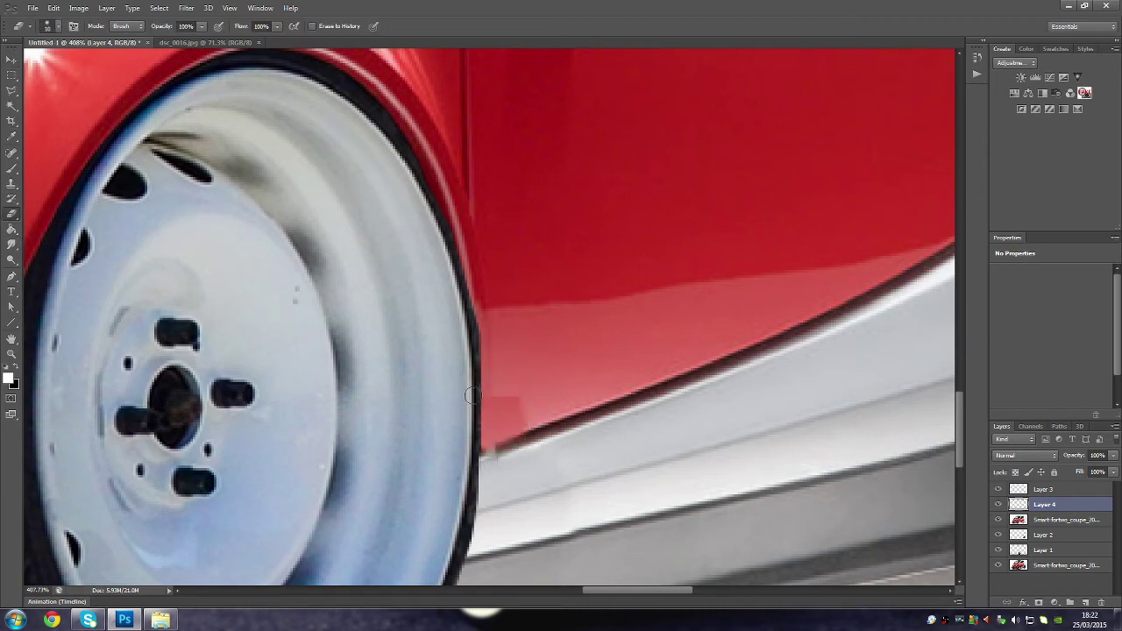
{"action": "key", "text": "ctrl+0"}
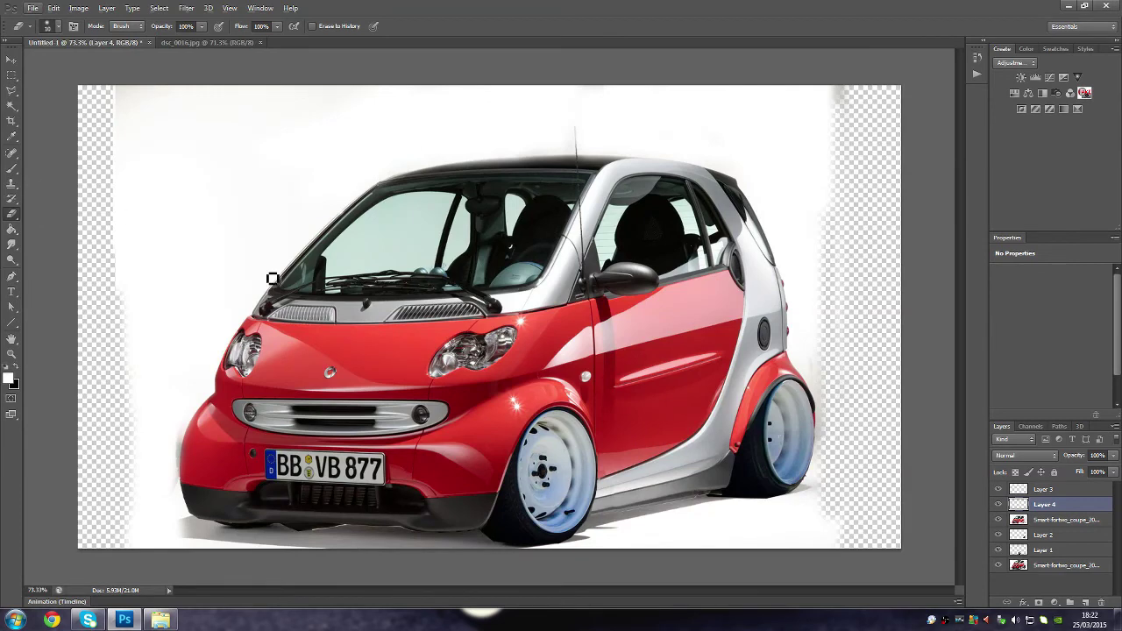
Paint Bucket the bottom car layer's right strip white at 100% opacity and tolerance 255
{"action": "scroll", "coordinate": [238, 268], "scroll_direction": "down", "scroll_amount": 1}
{"action": "scroll", "coordinate": [238, 267], "scroll_direction": "up", "scroll_amount": 1}
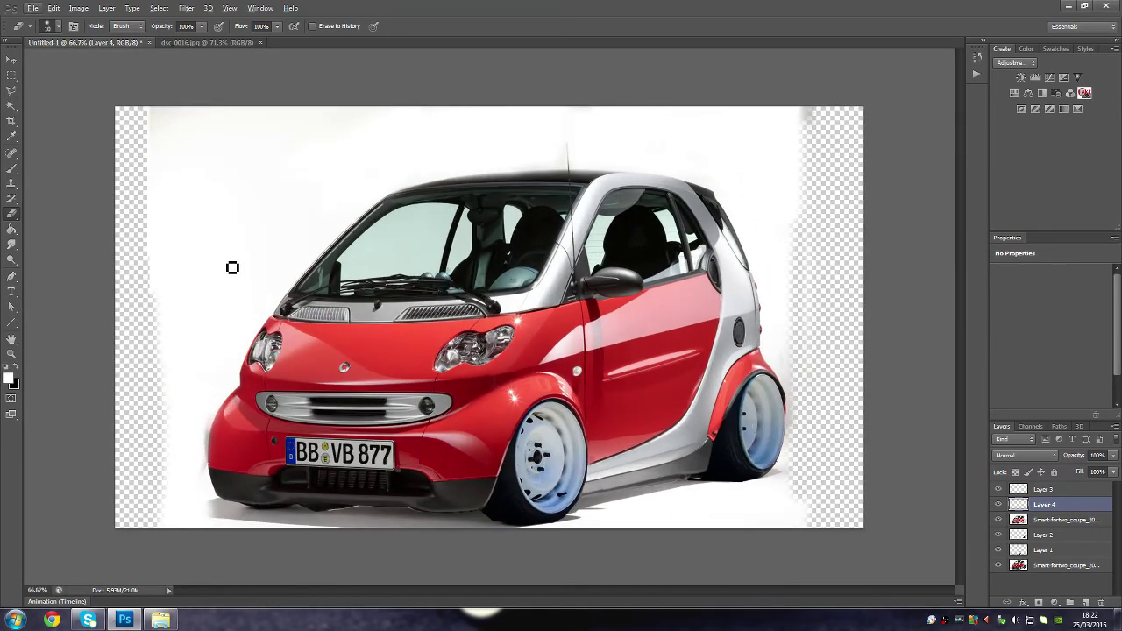
{"action": "left_click", "coordinate": [10, 236]}
{"action": "left_click", "coordinate": [1060, 565]}
{"action": "left_click", "coordinate": [819, 482]}
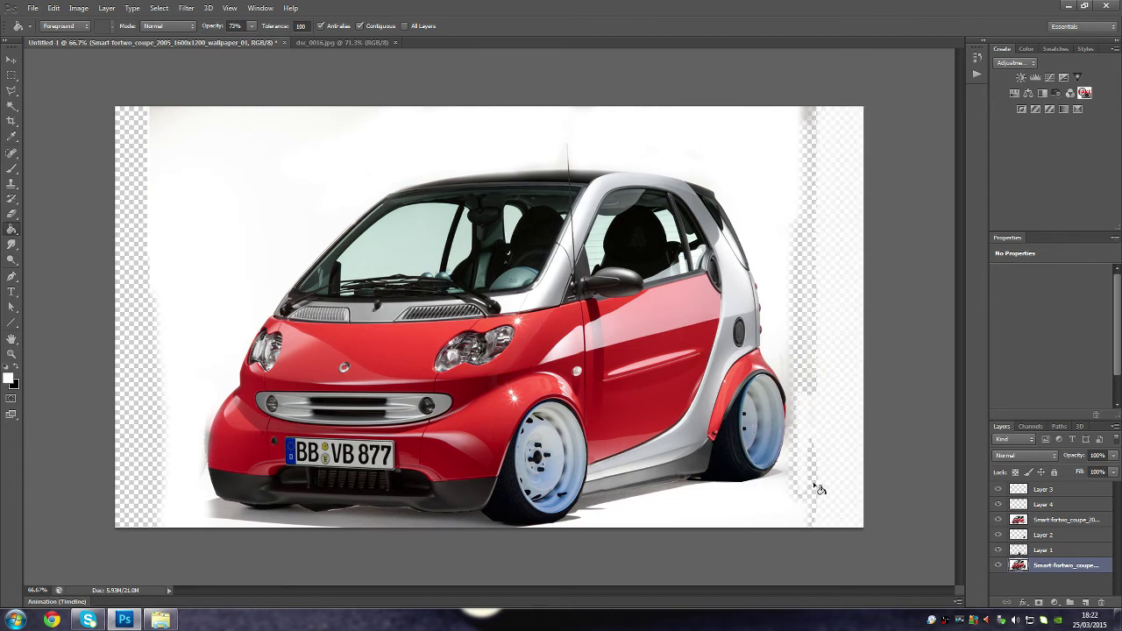
{"action": "left_click", "coordinate": [229, 26]}
{"action": "left_click", "coordinate": [819, 486]}
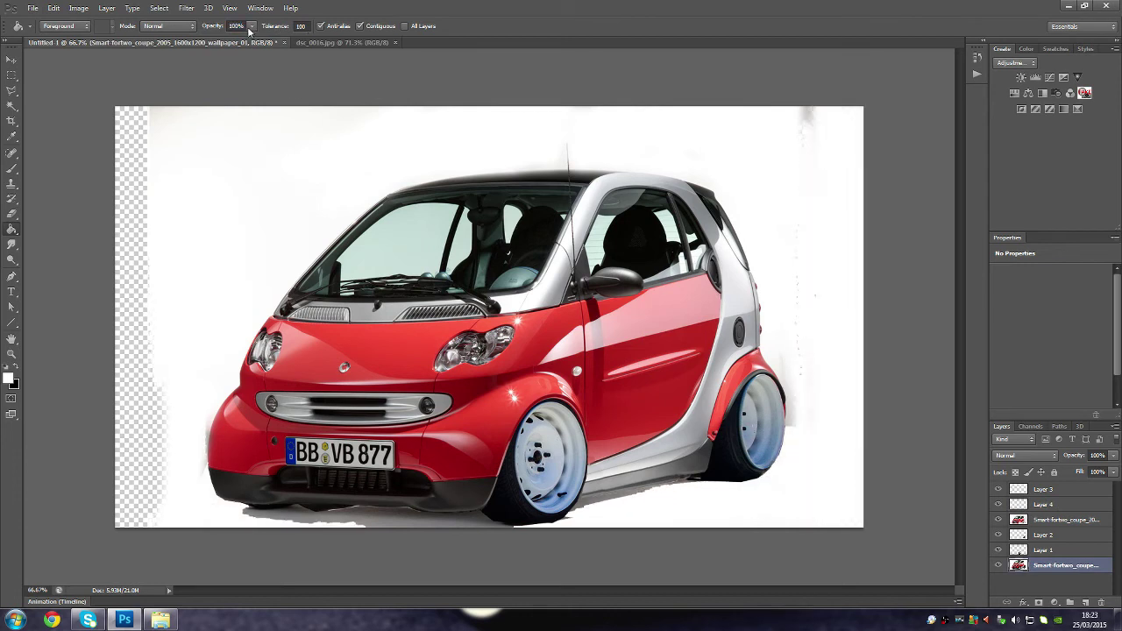
{"action": "key", "text": "Return"}
{"action": "key", "text": "Return"}
Fill the transparent left strip with white, then select Layer 3 and open its layer options
{"action": "left_click", "coordinate": [150, 351]}
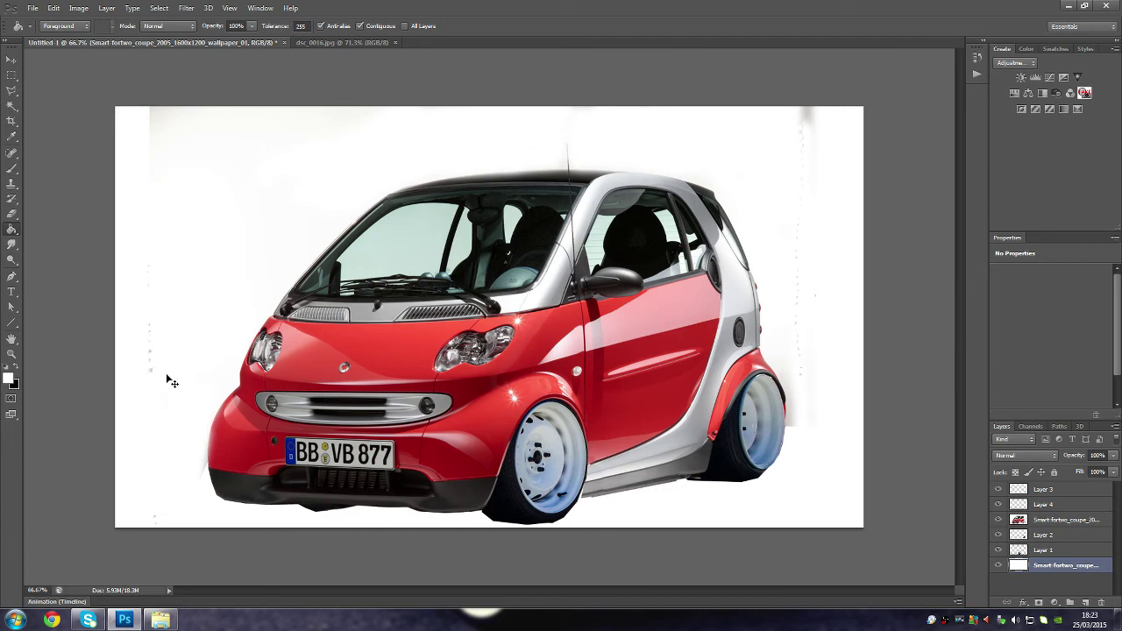
{"action": "key", "text": "ctrl+alt+z"}
{"action": "key", "text": "ctrl+alt+z"}
{"action": "left_click", "coordinate": [150, 479]}
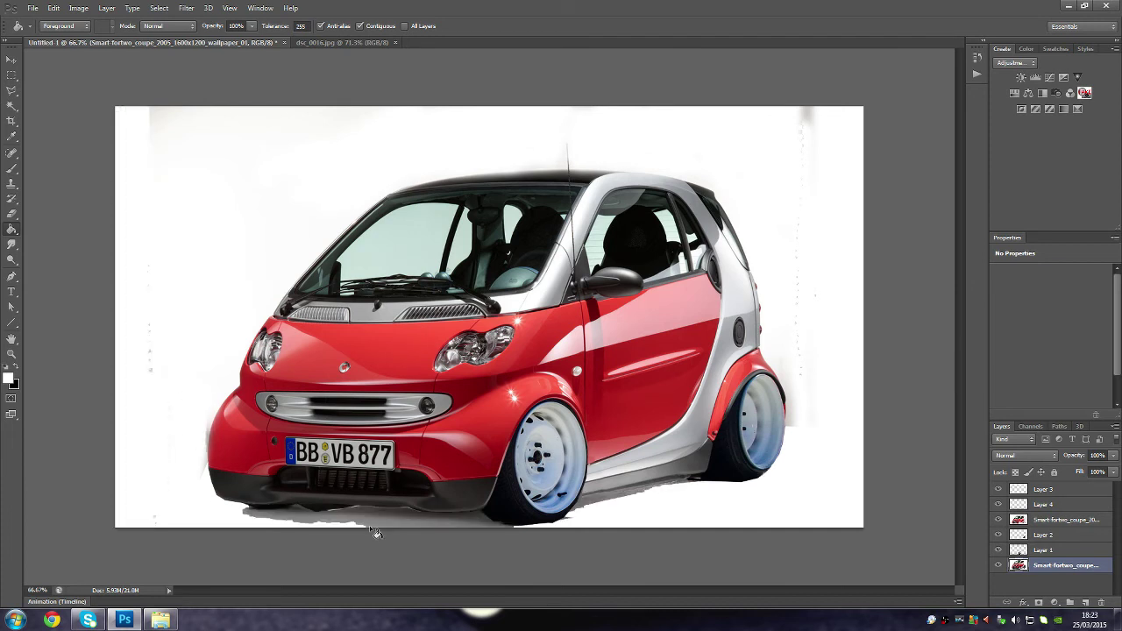
{"action": "key", "text": "ctrl+z"}
{"action": "key", "text": "ctrl+z"}
{"action": "left_click", "coordinate": [1067, 491]}
{"action": "right_click", "coordinate": [1065, 564]}
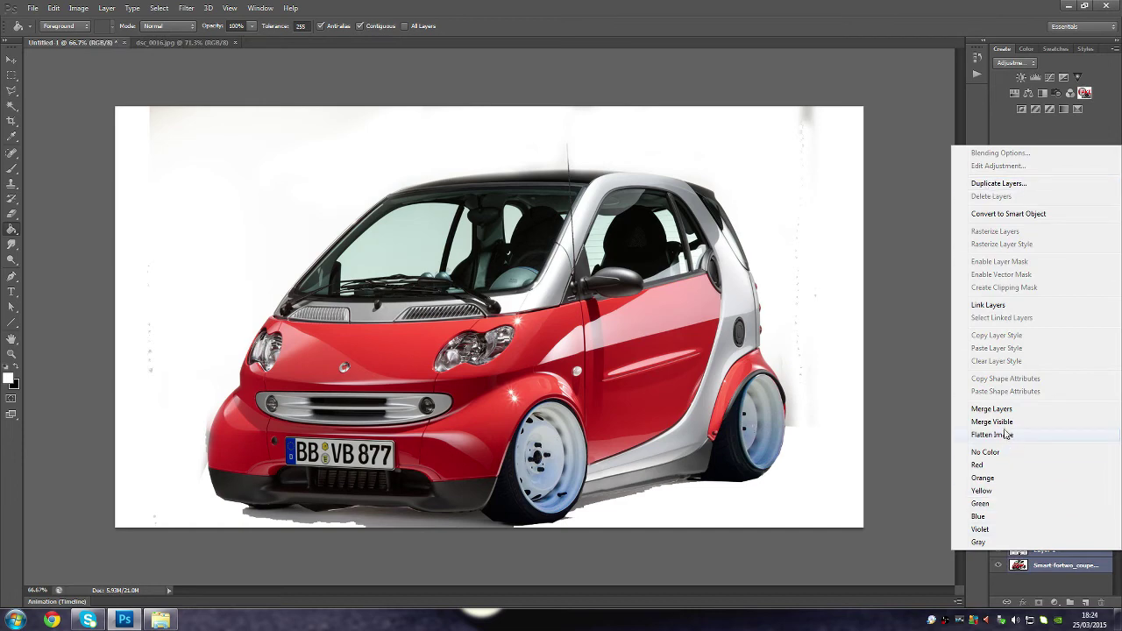
Flatten the image and Magic Wand select the white background around the car
{"action": "left_click", "coordinate": [1006, 431]}
{"action": "key", "text": "w"}
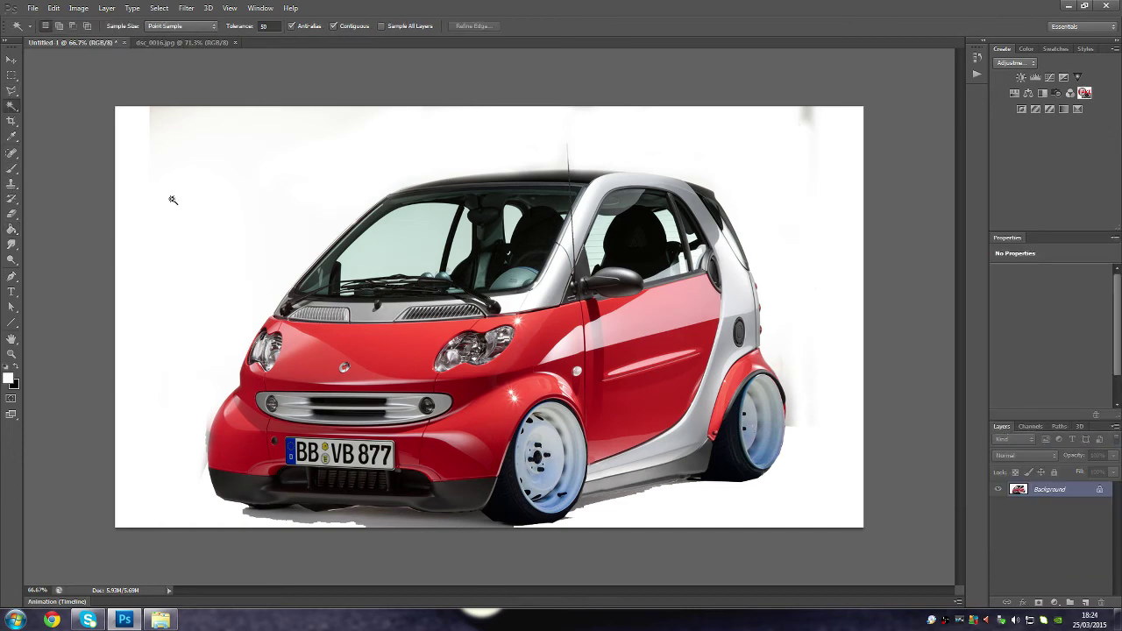
{"action": "left_click", "coordinate": [173, 199]}
{"action": "key", "text": "shift+F5"}
{"action": "left_click", "coordinate": [629, 182]}
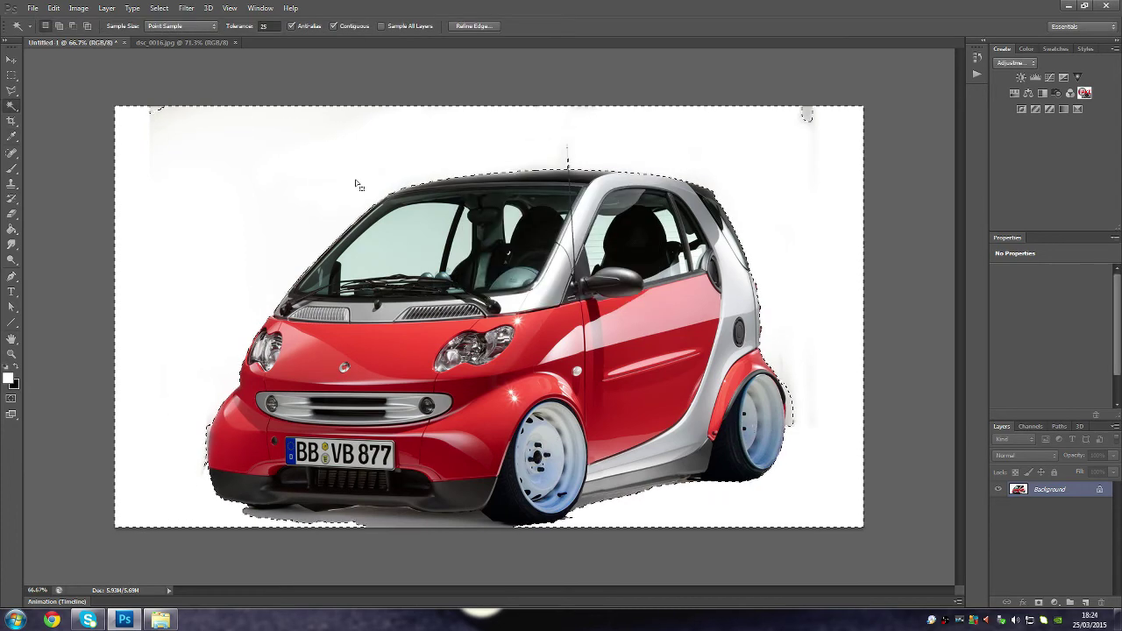
Convert Background to Layer 0 and delete the white background and the strip under the car
{"action": "right_click", "coordinate": [1042, 489]}
{"action": "left_click", "coordinate": [981, 495]}
{"action": "key", "text": "Delete"}
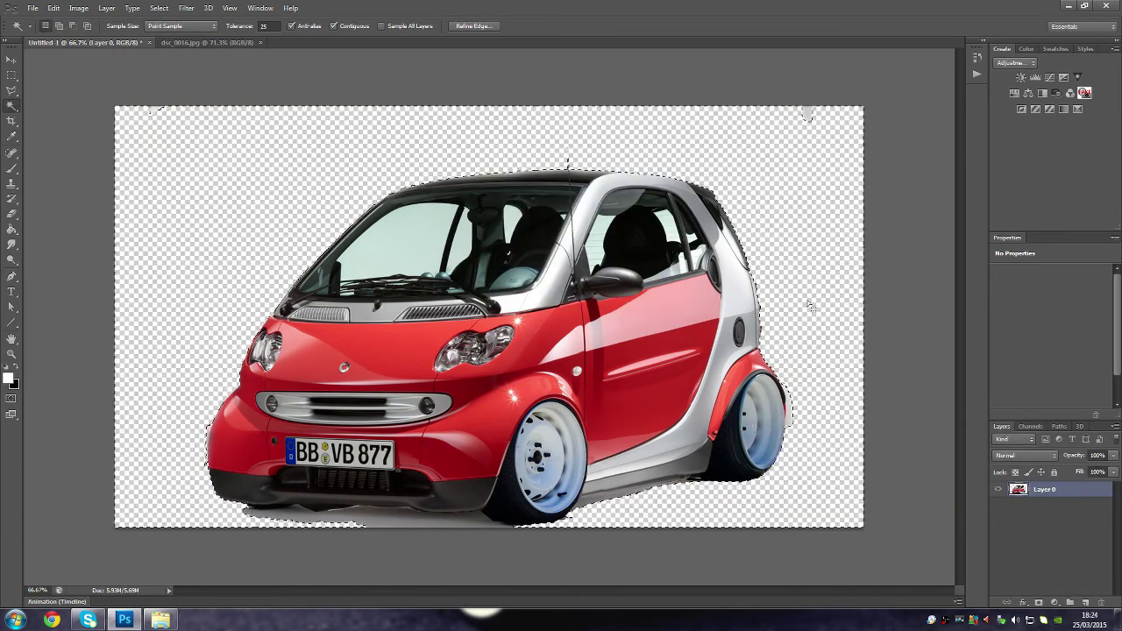
{"action": "key", "text": "ctrl+d"}
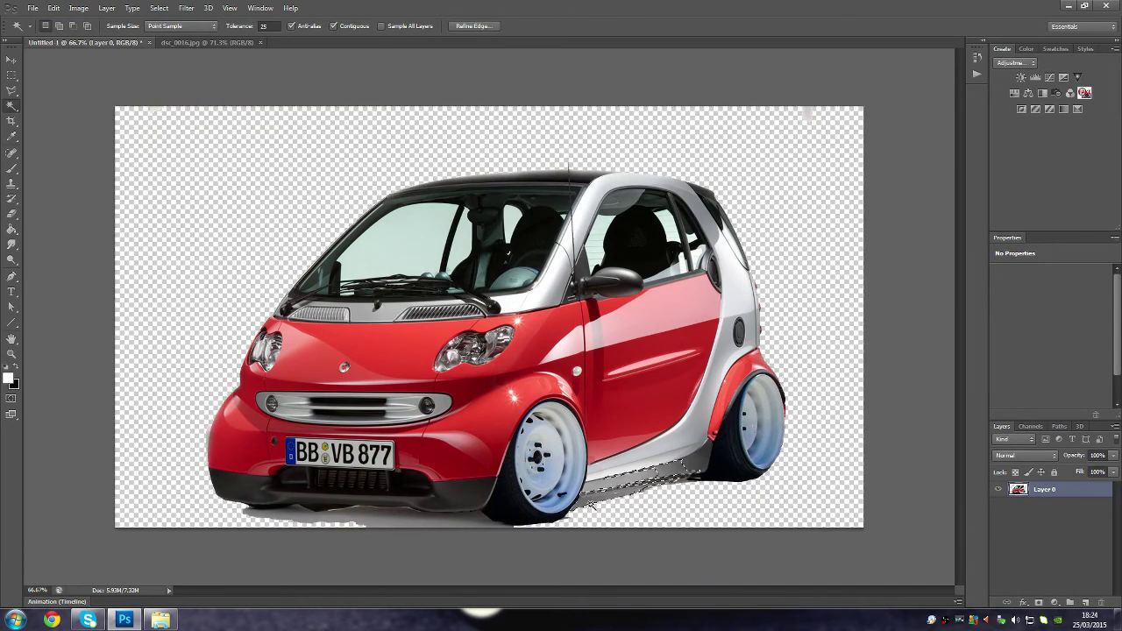
{"action": "left_click", "coordinate": [372, 526]}
{"action": "key", "text": "Delete"}
{"action": "key", "text": "ctrl+d"}
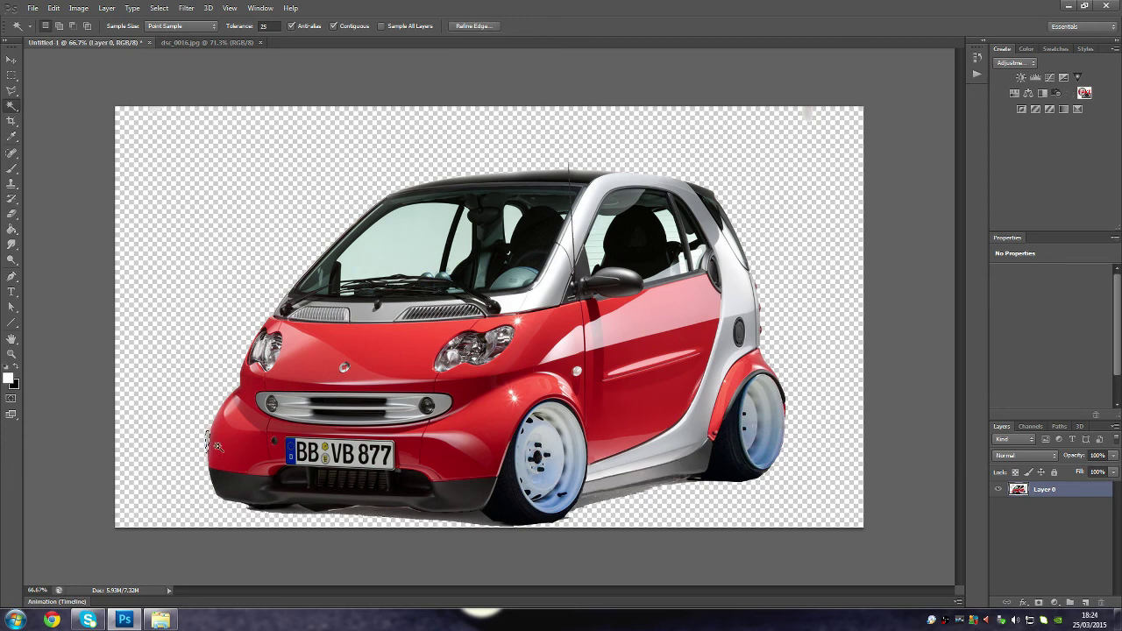
{"action": "scroll", "coordinate": [383, 265], "scroll_direction": "down", "scroll_amount": 3}
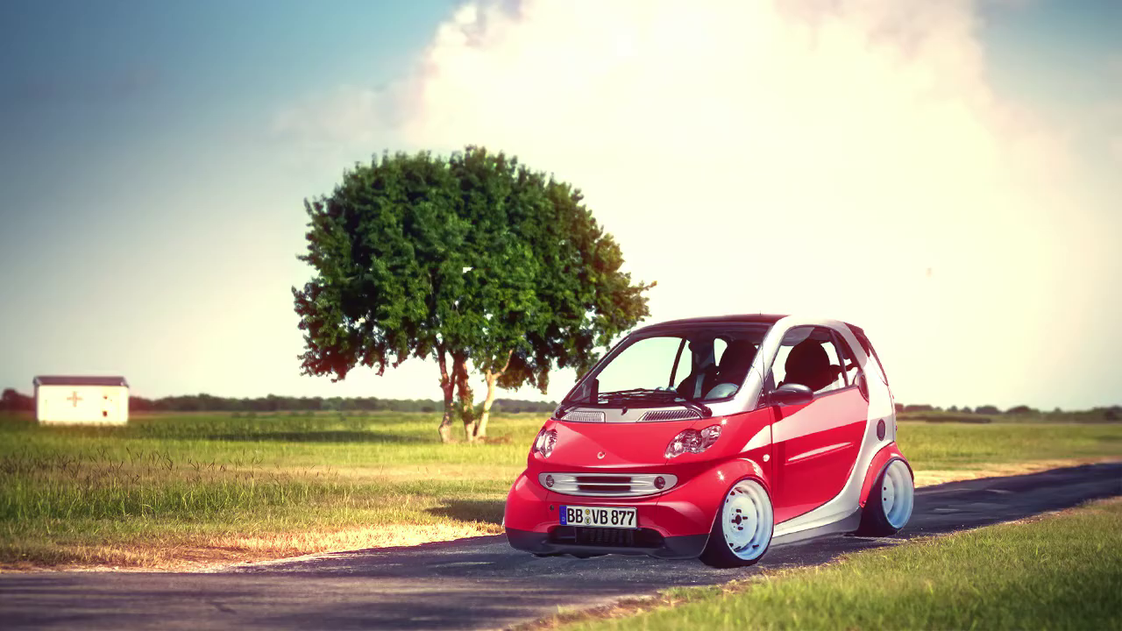